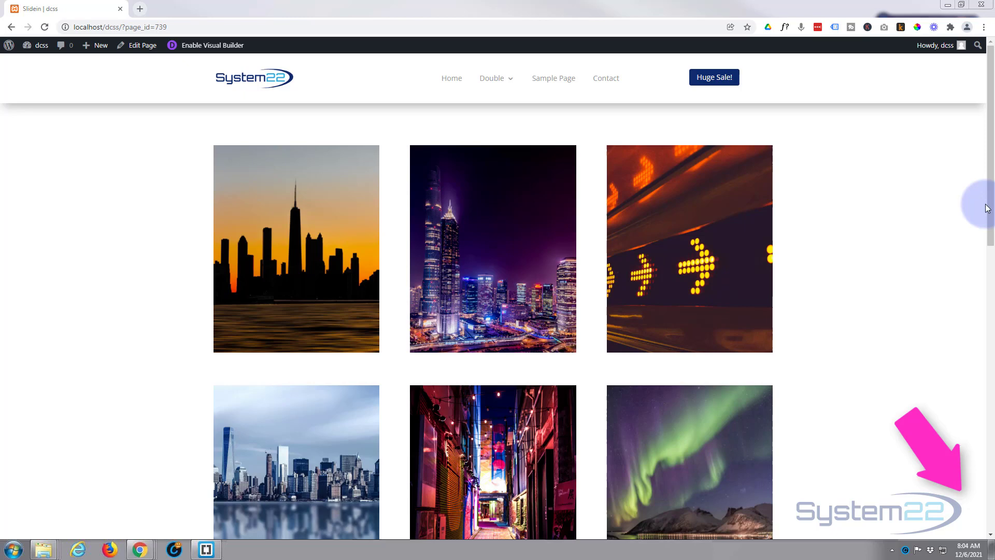
- Scroll to the text row and open Insert Module for the empty column beside the gray box
{"action": "left_click", "coordinate": [906, 203]}
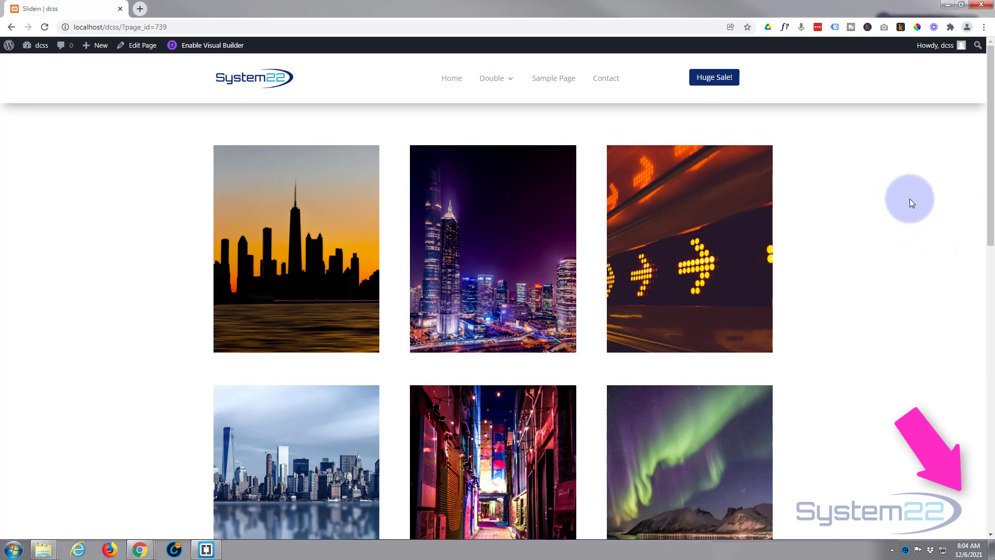
{"action": "scroll", "coordinate": [911, 203], "scroll_direction": "down", "scroll_amount": 3}
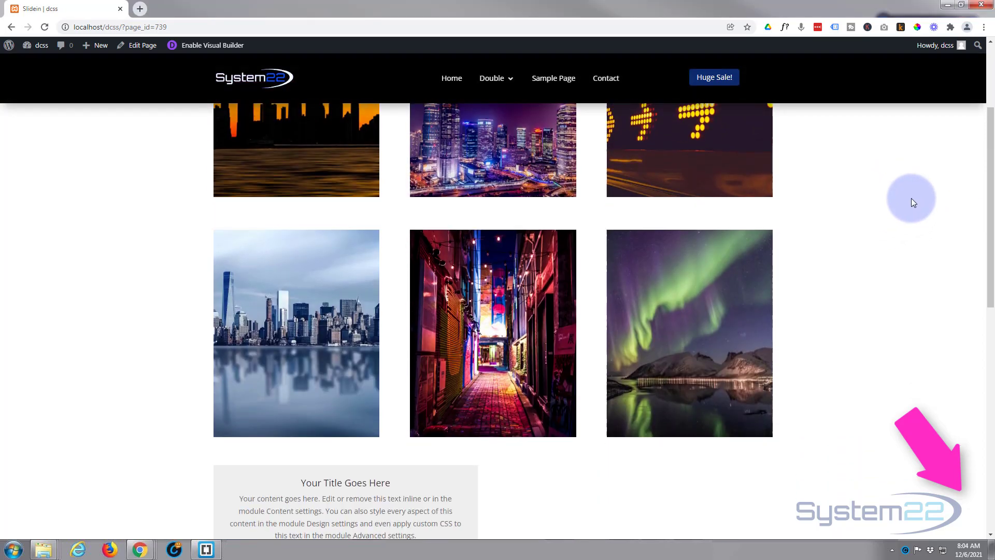
{"action": "scroll", "coordinate": [911, 199], "scroll_direction": "down", "scroll_amount": 2}
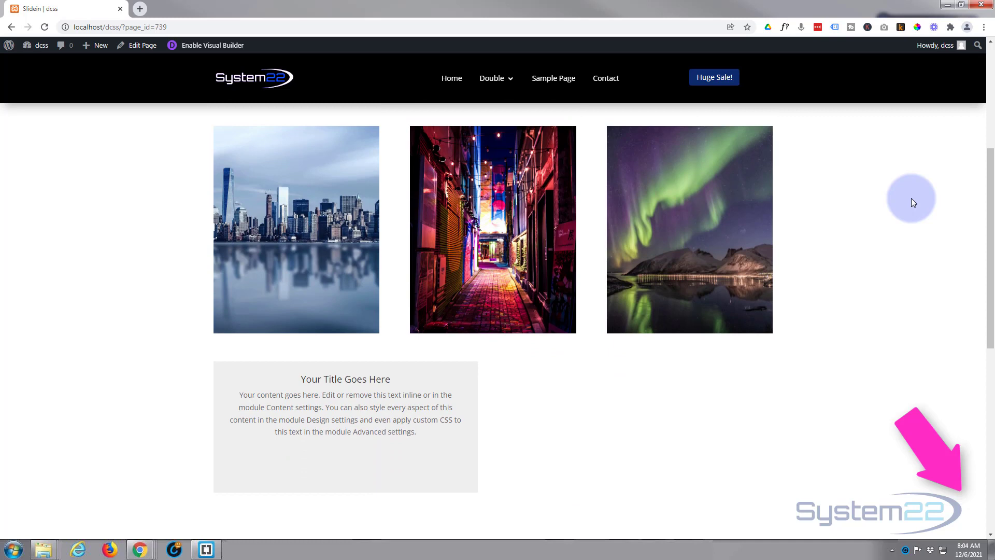
{"action": "scroll", "coordinate": [913, 202], "scroll_direction": "down", "scroll_amount": 1}
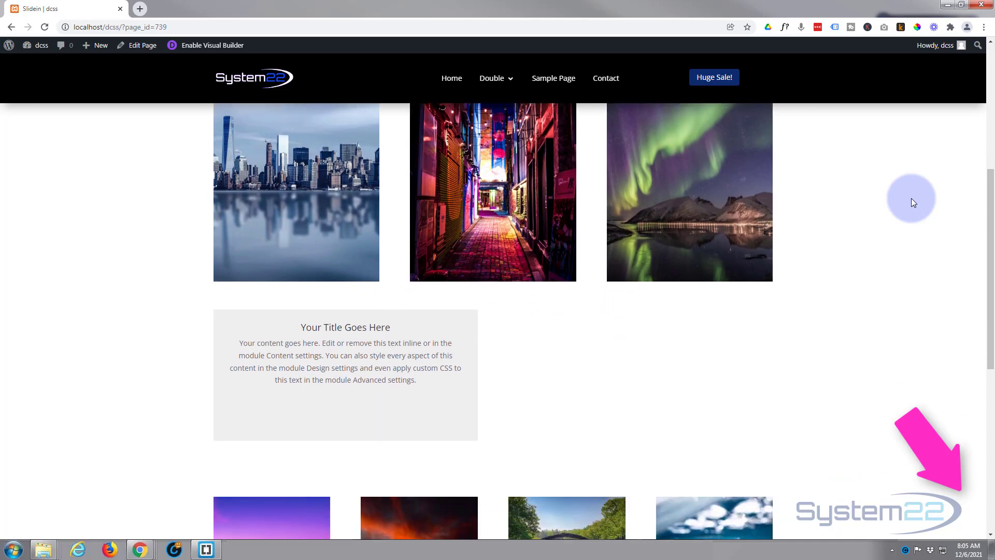
{"action": "scroll", "coordinate": [912, 201], "scroll_direction": "down", "scroll_amount": 4}
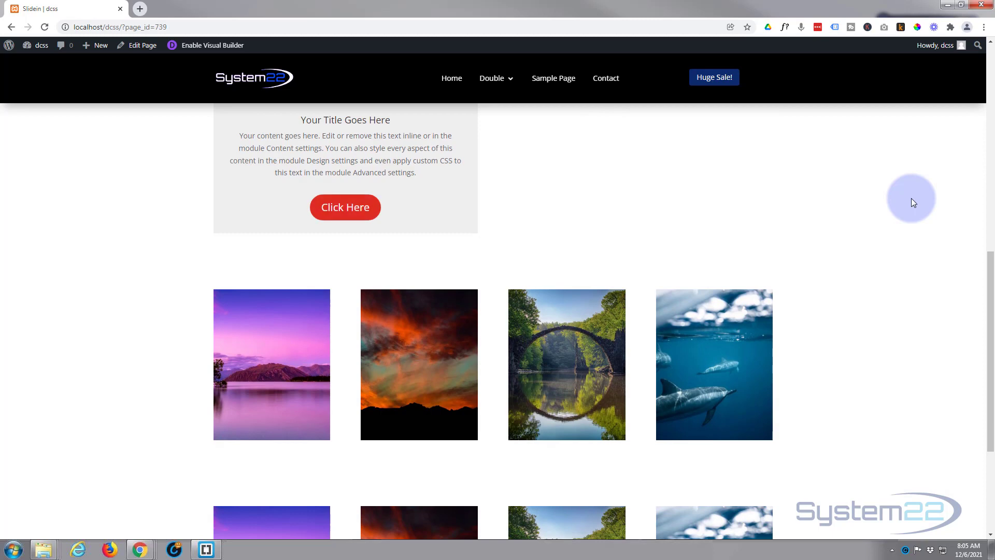
{"action": "scroll", "coordinate": [911, 201], "scroll_direction": "up", "scroll_amount": 1}
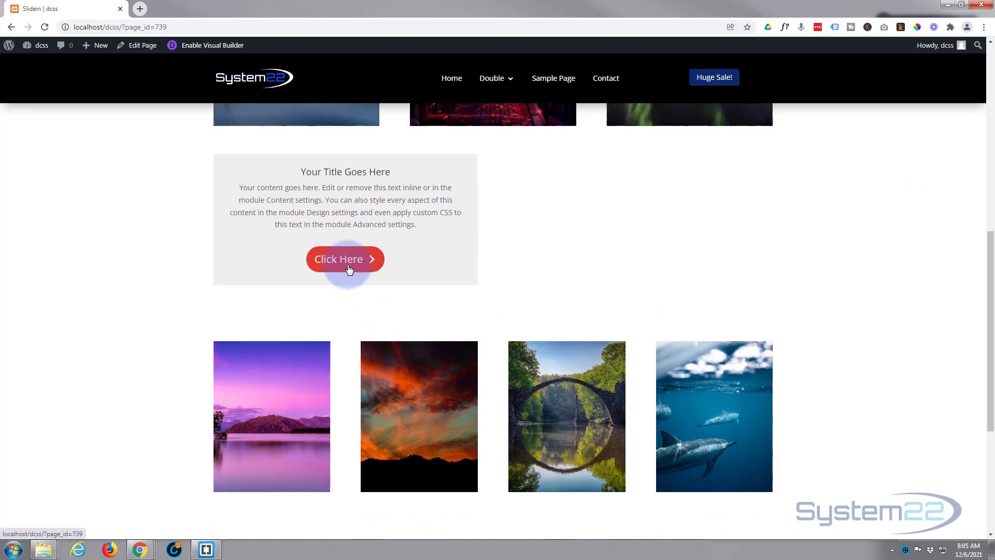
{"action": "scroll", "coordinate": [642, 277], "scroll_direction": "up", "scroll_amount": 7}
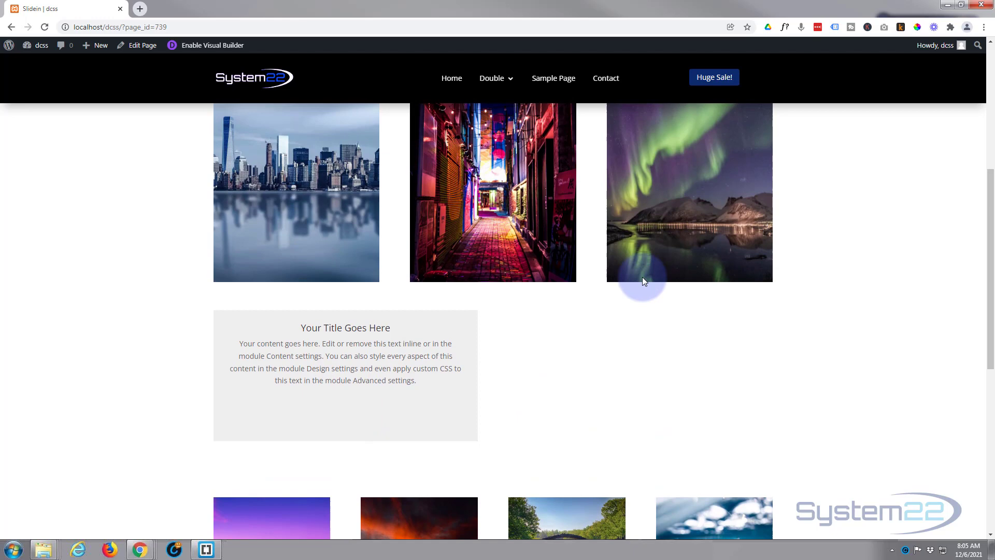
{"action": "scroll", "coordinate": [643, 276], "scroll_direction": "down", "scroll_amount": 3}
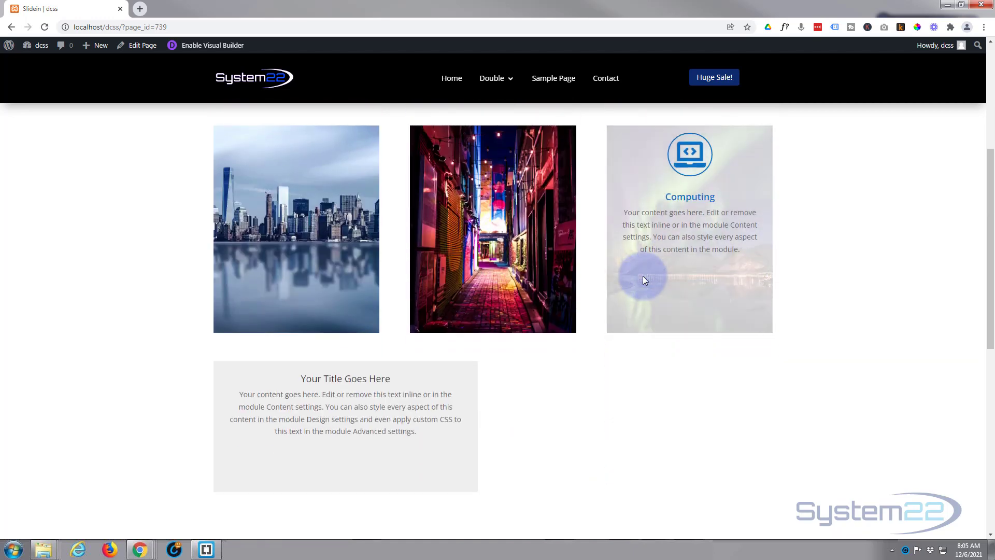
{"action": "scroll", "coordinate": [643, 275], "scroll_direction": "down", "scroll_amount": 3}
{"action": "scroll", "coordinate": [100, 287], "scroll_direction": "up", "scroll_amount": 5}
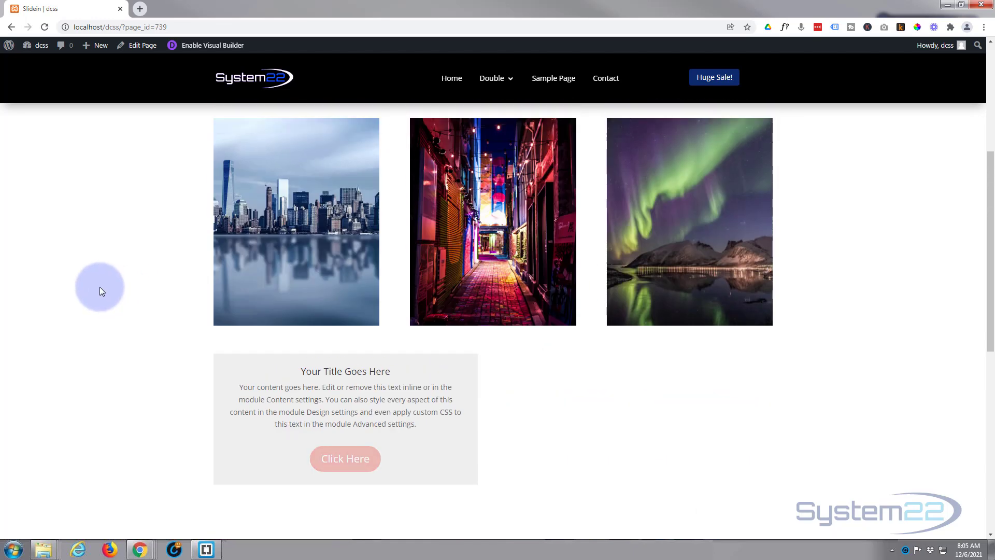
{"action": "scroll", "coordinate": [100, 288], "scroll_direction": "down", "scroll_amount": 5}
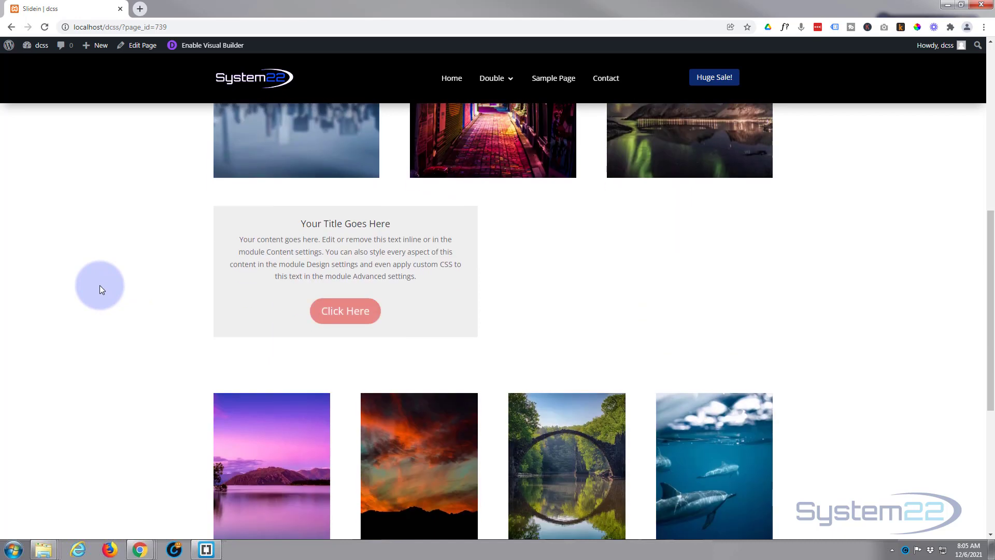
{"action": "scroll", "coordinate": [100, 288], "scroll_direction": "down", "scroll_amount": 2}
{"action": "scroll", "coordinate": [101, 288], "scroll_direction": "up", "scroll_amount": 1}
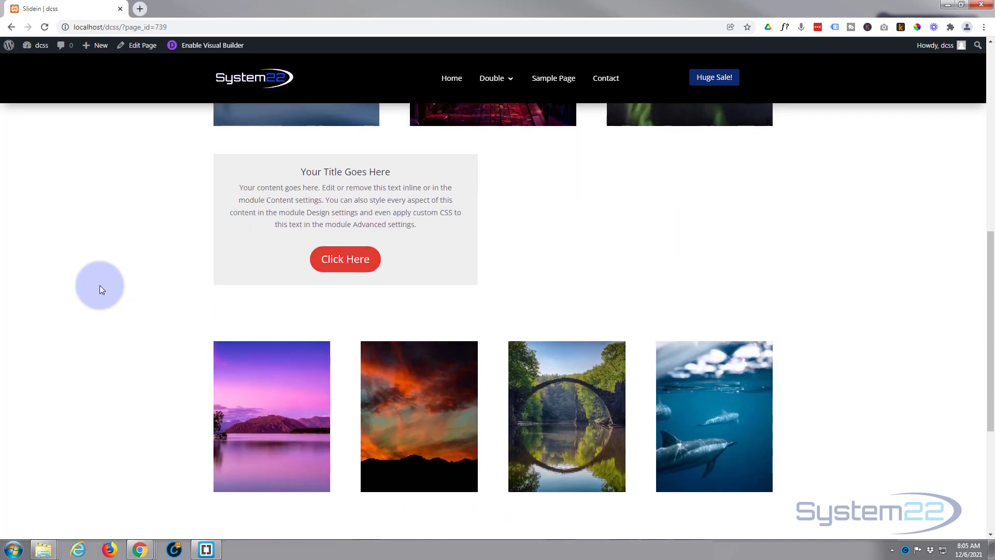
{"action": "scroll", "coordinate": [135, 317], "scroll_direction": "up", "scroll_amount": 2}
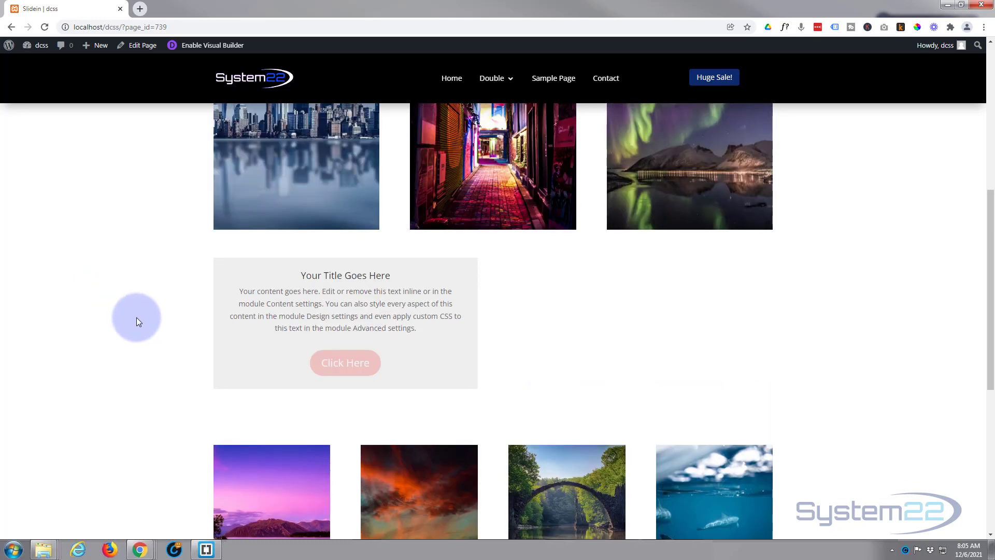
{"action": "scroll", "coordinate": [135, 316], "scroll_direction": "up", "scroll_amount": 3}
{"action": "scroll", "coordinate": [136, 316], "scroll_direction": "down", "scroll_amount": 5}
{"action": "scroll", "coordinate": [136, 318], "scroll_direction": "up", "scroll_amount": 5}
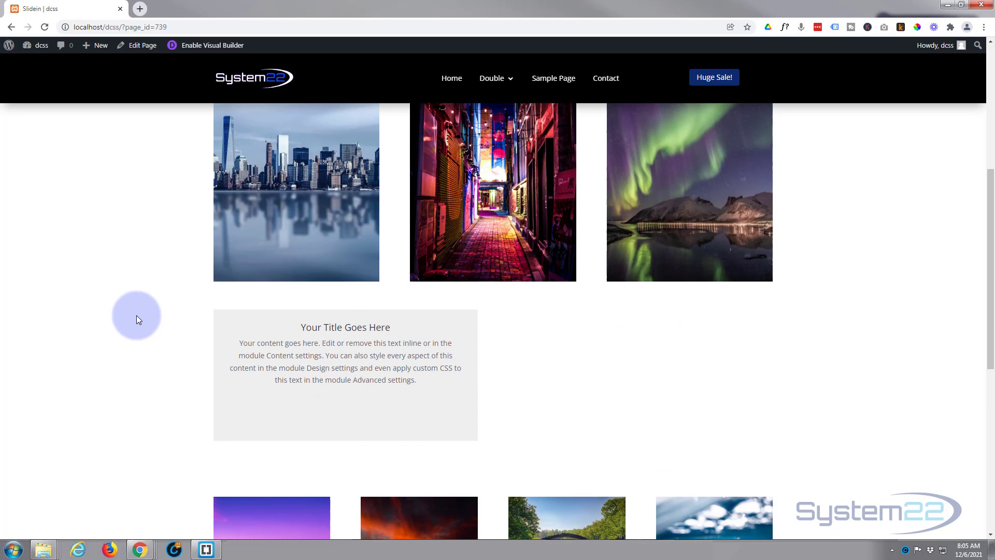
{"action": "scroll", "coordinate": [136, 315], "scroll_direction": "up", "scroll_amount": 1}
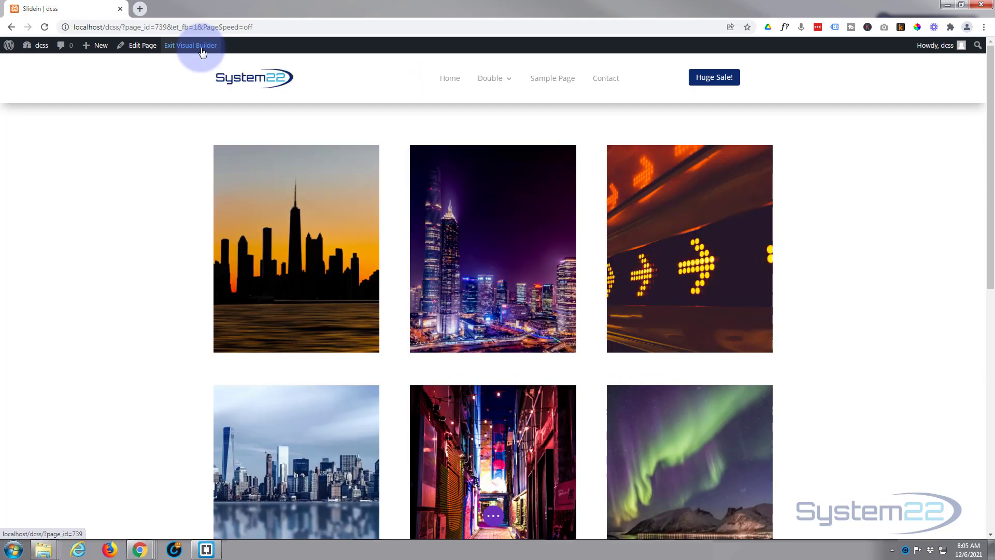
{"action": "scroll", "coordinate": [199, 122], "scroll_direction": "down", "scroll_amount": 5}
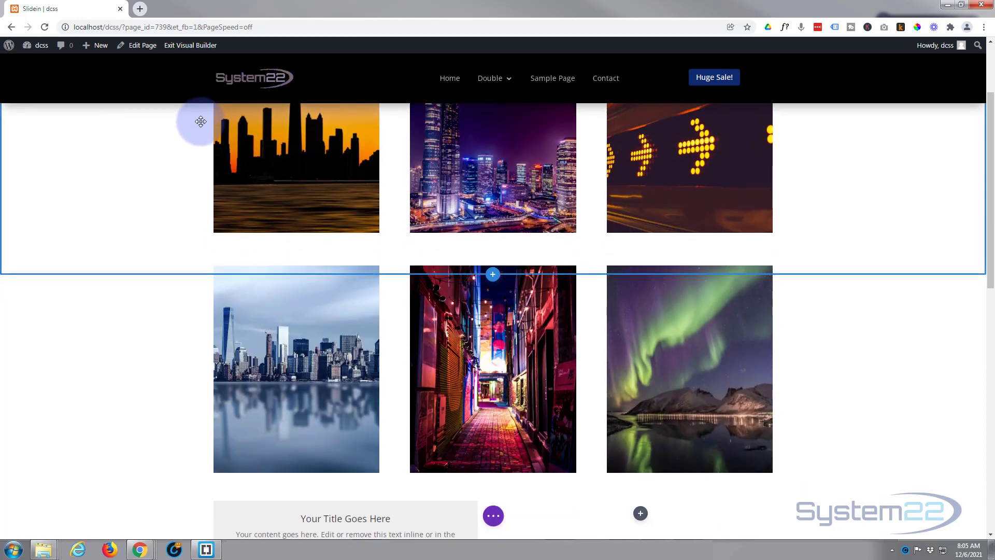
{"action": "scroll", "coordinate": [201, 121], "scroll_direction": "down", "scroll_amount": 2}
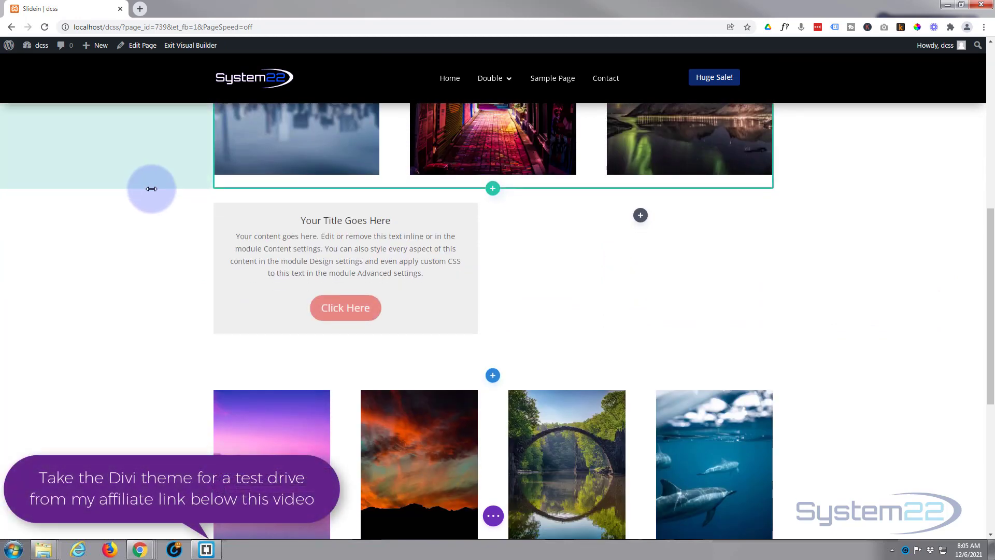
{"action": "scroll", "coordinate": [151, 188], "scroll_direction": "down", "scroll_amount": 1}
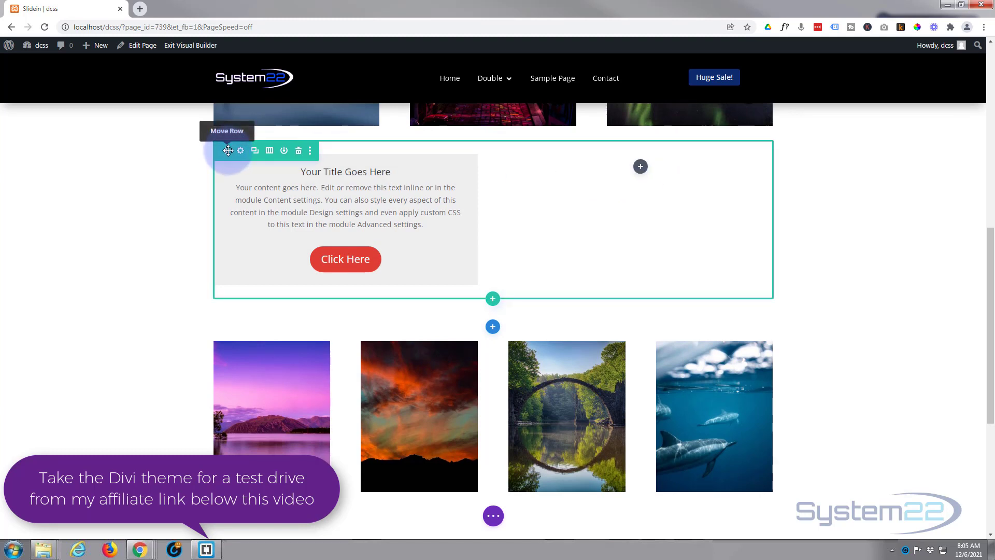
{"action": "left_click", "coordinate": [641, 166]}
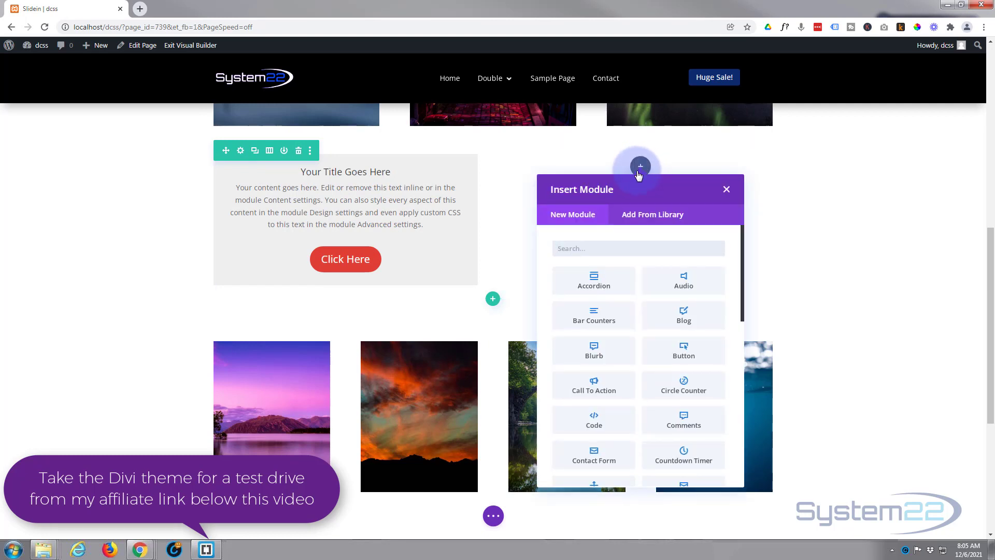
- Add a Blurb module to the empty right column and select its title and body text
{"action": "left_click", "coordinate": [609, 357]}
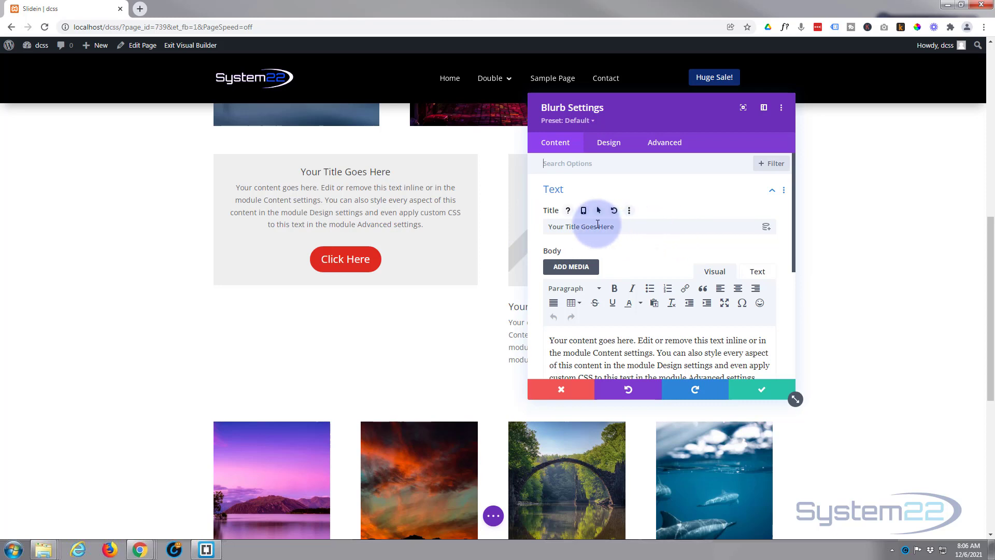
{"action": "left_click", "coordinate": [626, 226]}
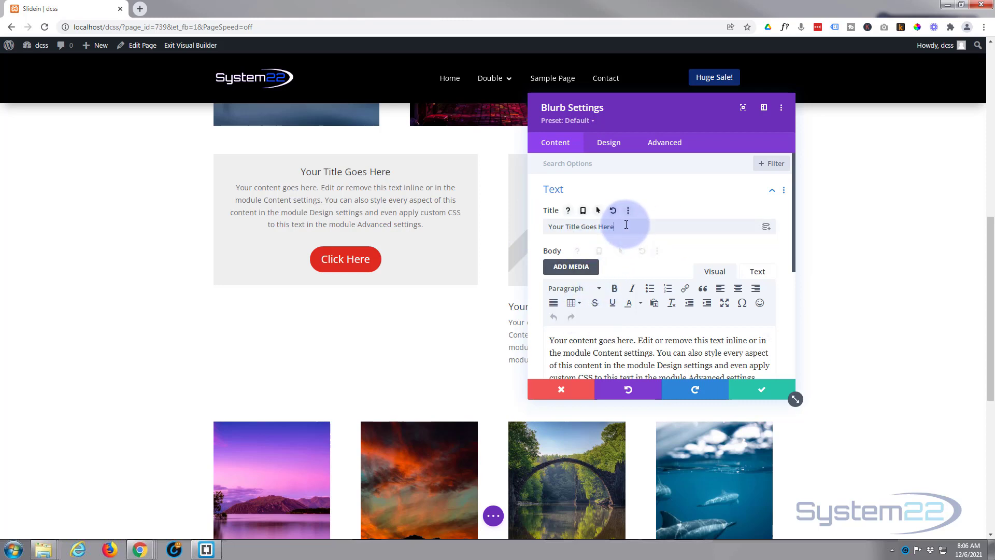
{"action": "scroll", "coordinate": [626, 229], "scroll_direction": "down", "scroll_amount": 2}
{"action": "left_click", "coordinate": [633, 283]}
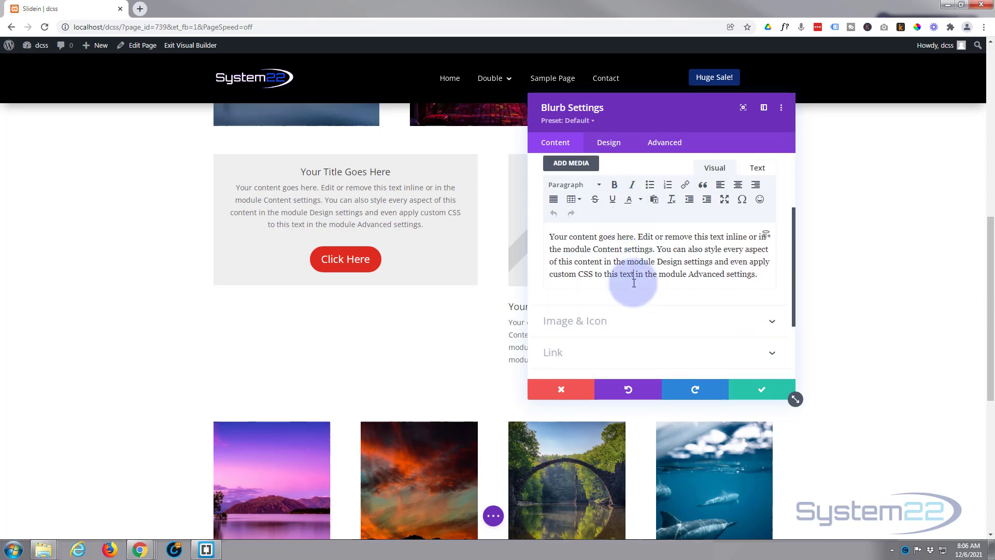
{"action": "scroll", "coordinate": [640, 284], "scroll_direction": "down", "scroll_amount": 3}
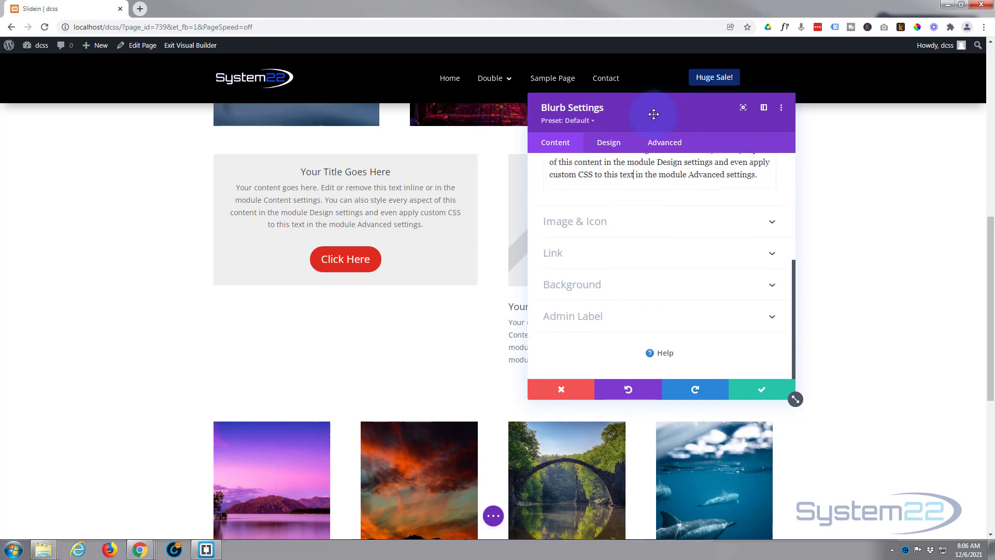
- Move the Blurb Settings panel left and delete the blurb's placeholder image
{"action": "left_click_drag", "start_coordinate": [653, 111], "coordinate": [337, 149]}
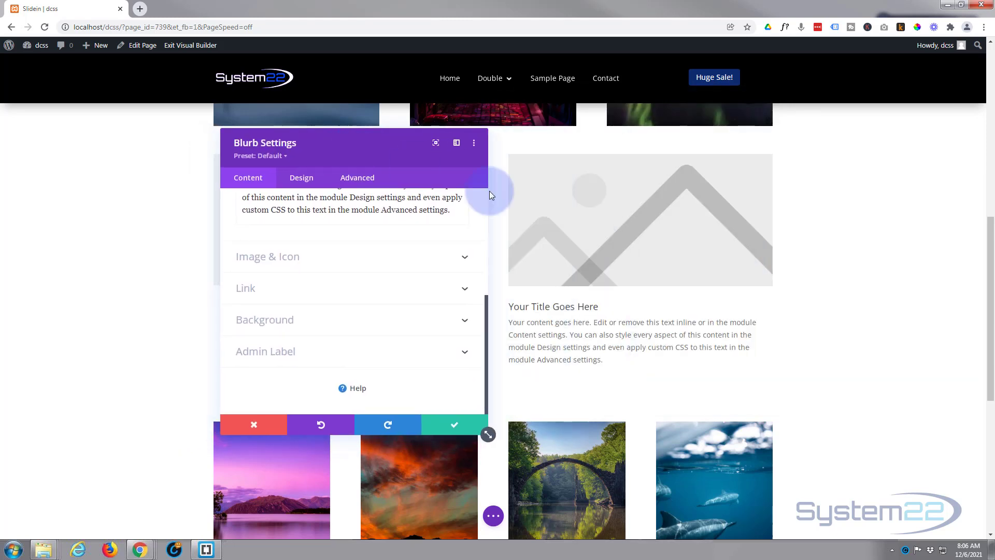
{"action": "left_click", "coordinate": [364, 265]}
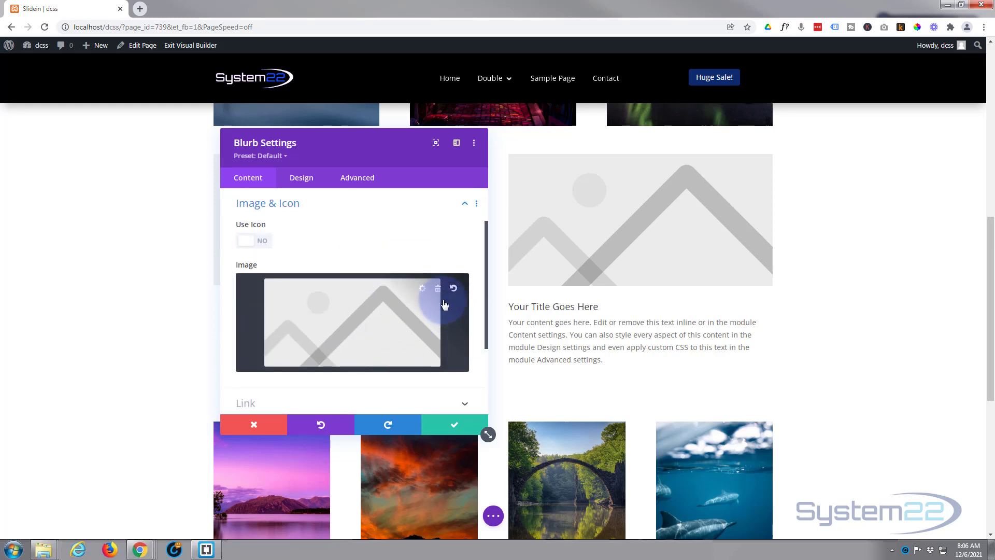
{"action": "left_click", "coordinate": [438, 292]}
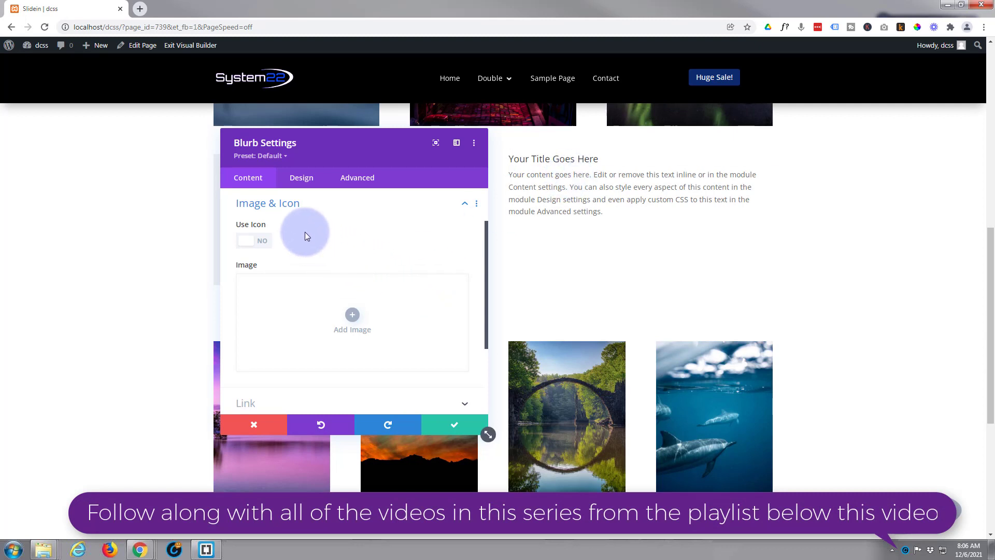
- Center the blurb's text in its Design text options
{"action": "left_click", "coordinate": [299, 178]}
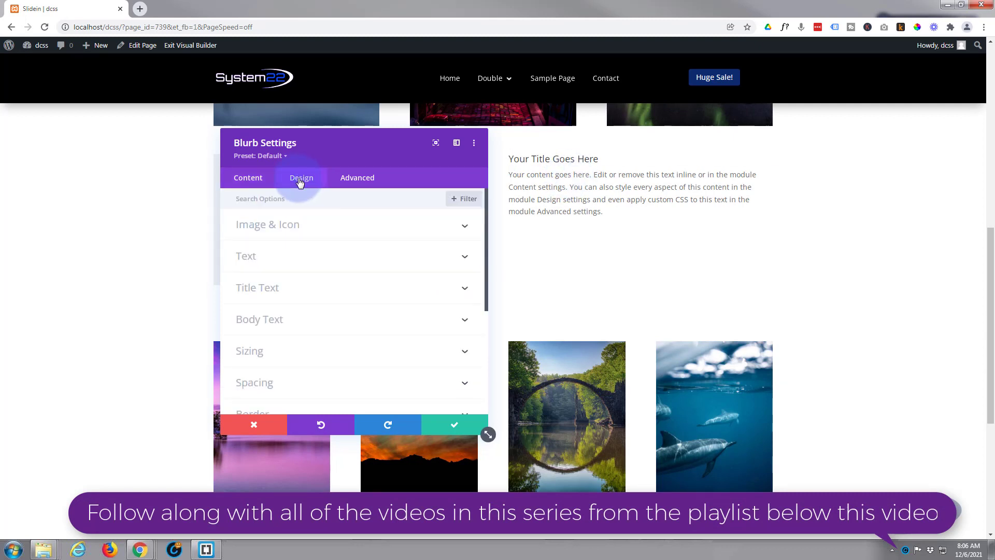
{"action": "left_click", "coordinate": [328, 266]}
{"action": "left_click", "coordinate": [326, 242]}
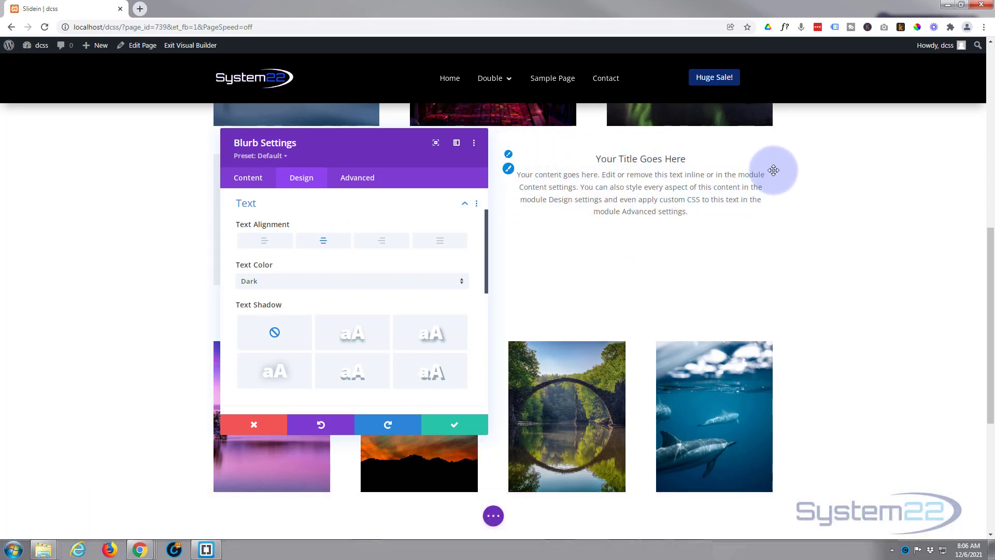
{"action": "left_click", "coordinate": [365, 205]}
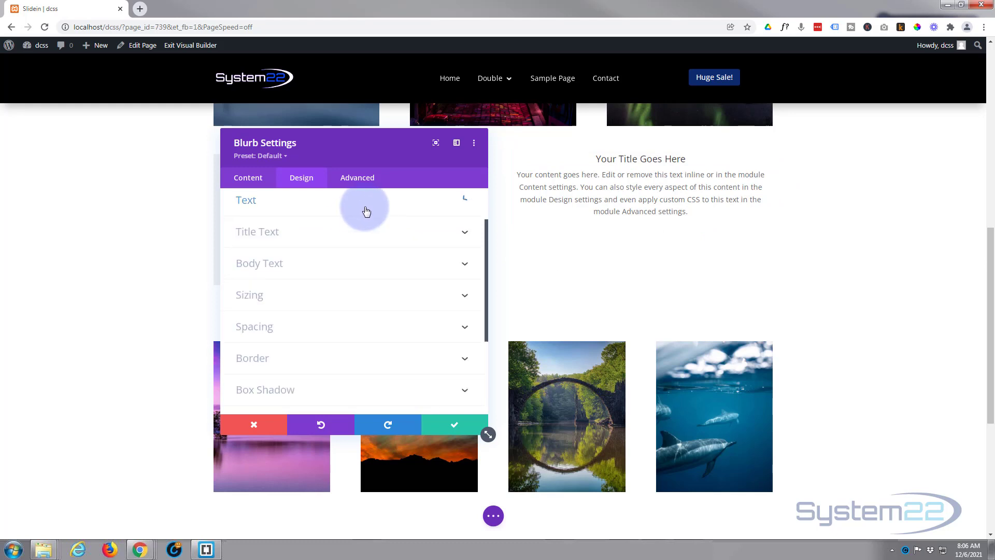
- Give the blurb 25px padding on all four sides and save its settings
{"action": "left_click", "coordinate": [329, 318]}
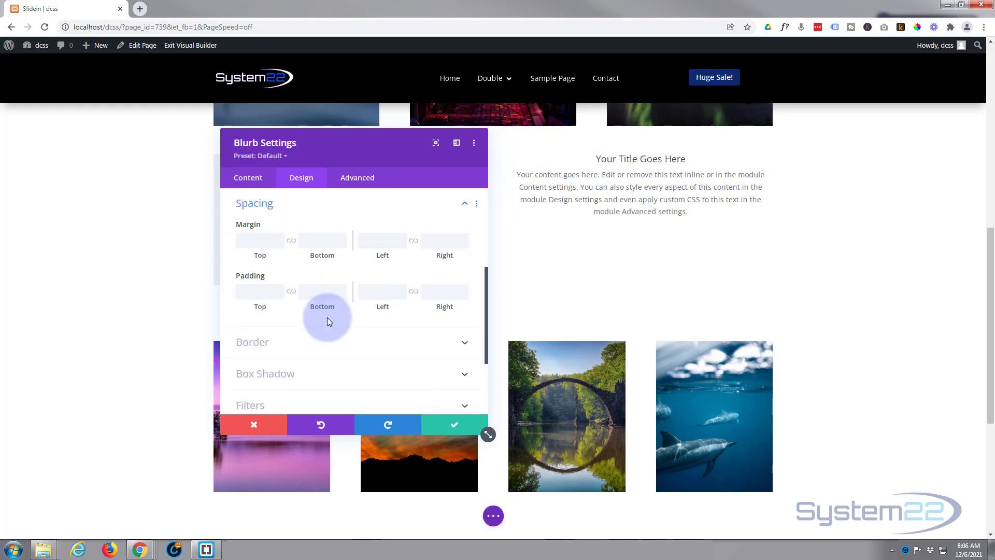
{"action": "left_click", "coordinate": [261, 294]}
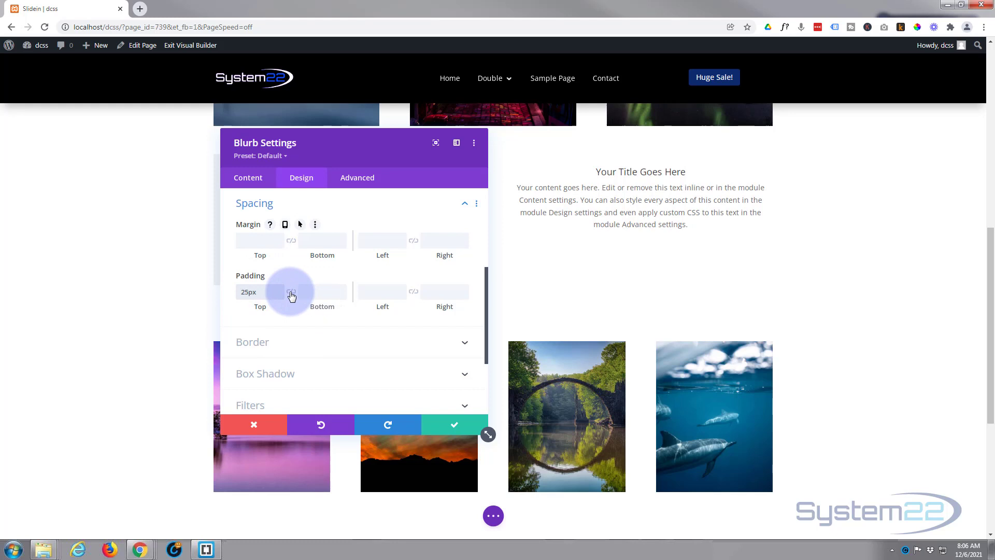
{"action": "left_click", "coordinate": [374, 291]}
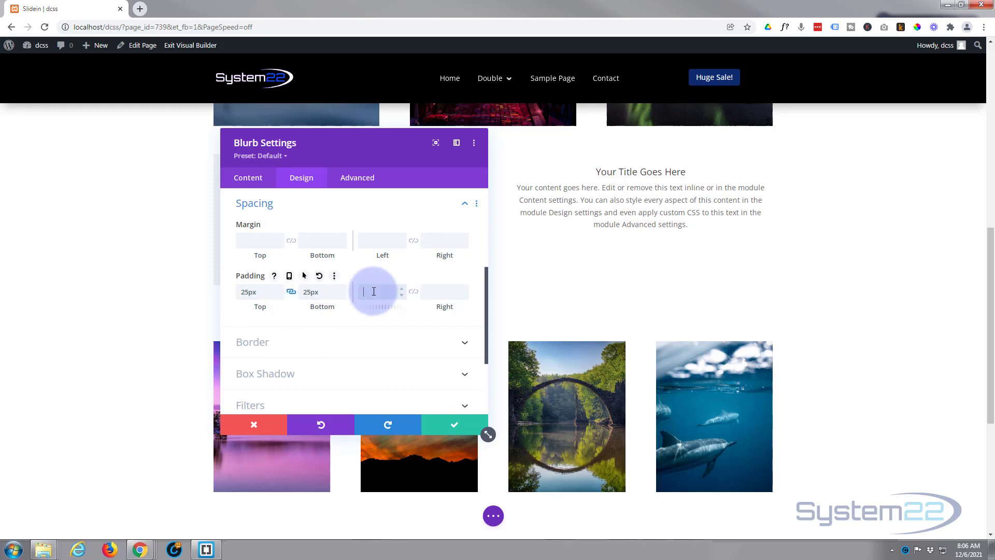
{"action": "type", "text": "25"}
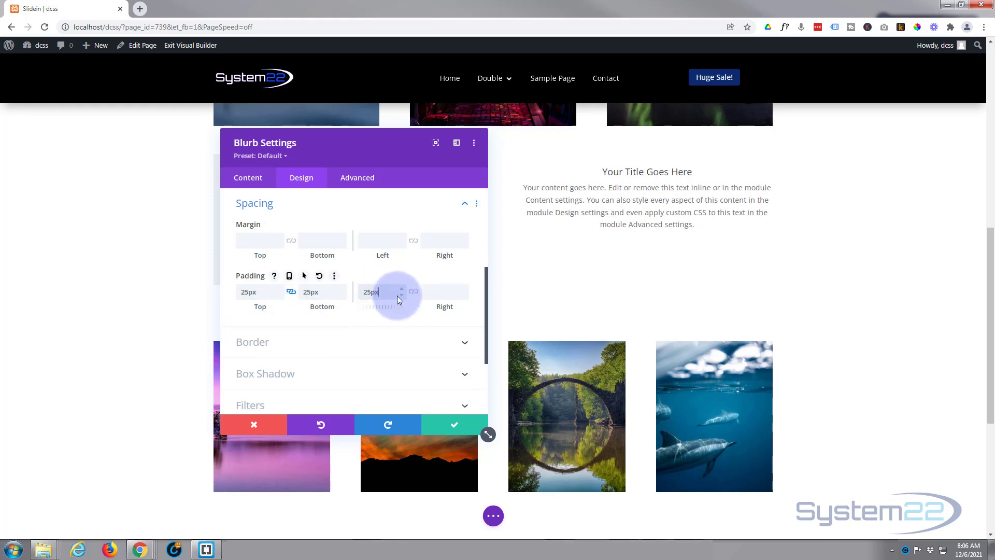
{"action": "left_click", "coordinate": [414, 294]}
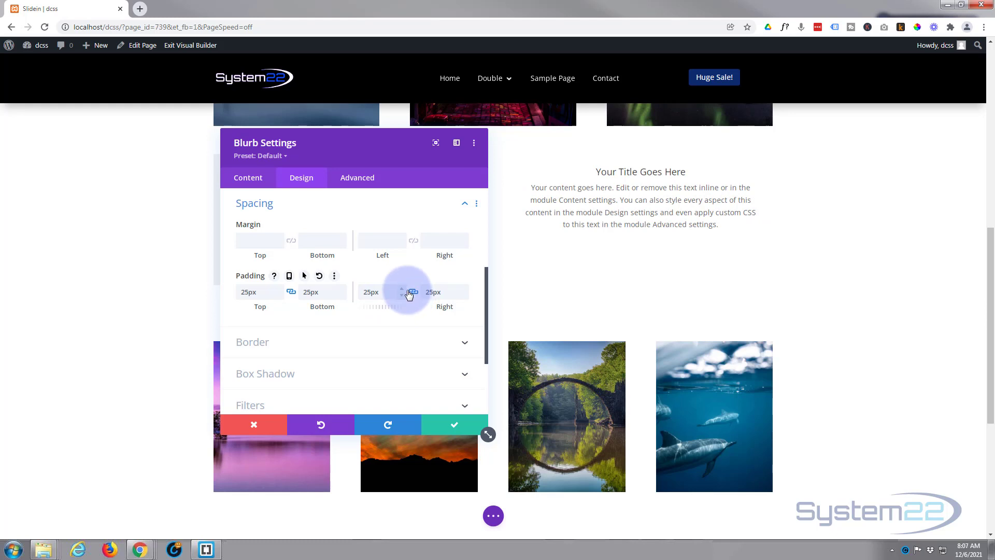
{"action": "left_click", "coordinate": [453, 423]}
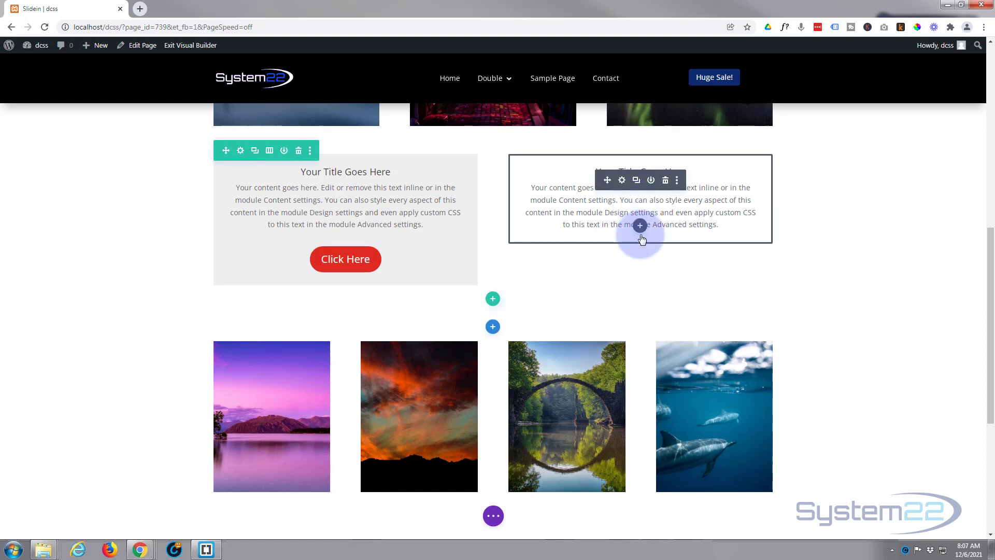
- Add a Button module beneath the right blurb from the Insert Module grid
{"action": "left_click", "coordinate": [642, 228]}
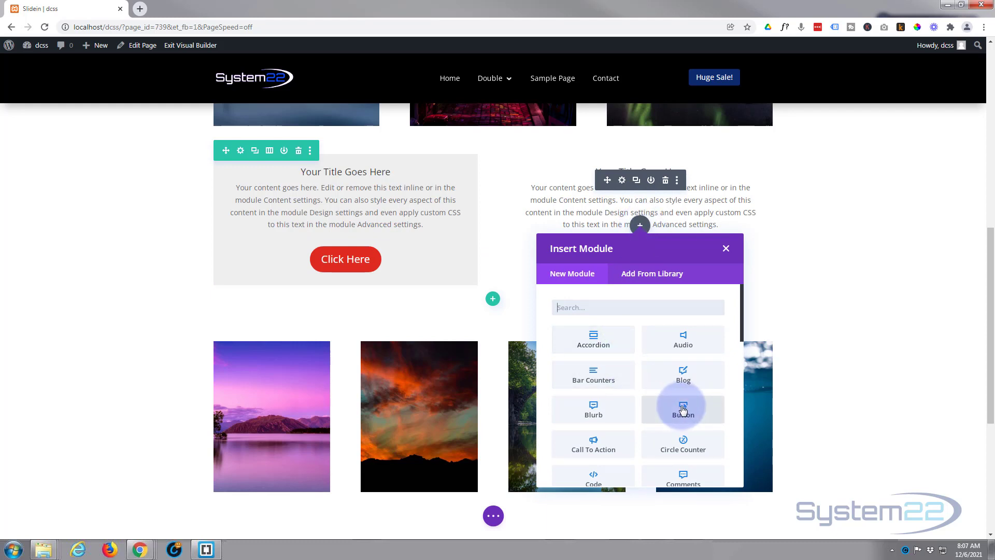
{"action": "scroll", "coordinate": [623, 357], "scroll_direction": "down", "scroll_amount": 9}
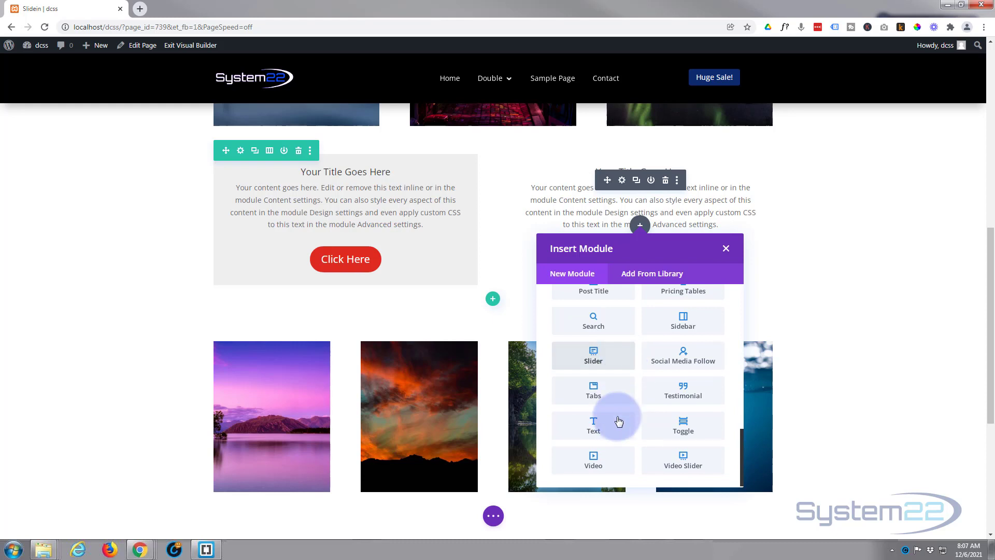
{"action": "scroll", "coordinate": [612, 438], "scroll_direction": "up", "scroll_amount": 1}
{"action": "scroll", "coordinate": [610, 438], "scroll_direction": "up", "scroll_amount": 9}
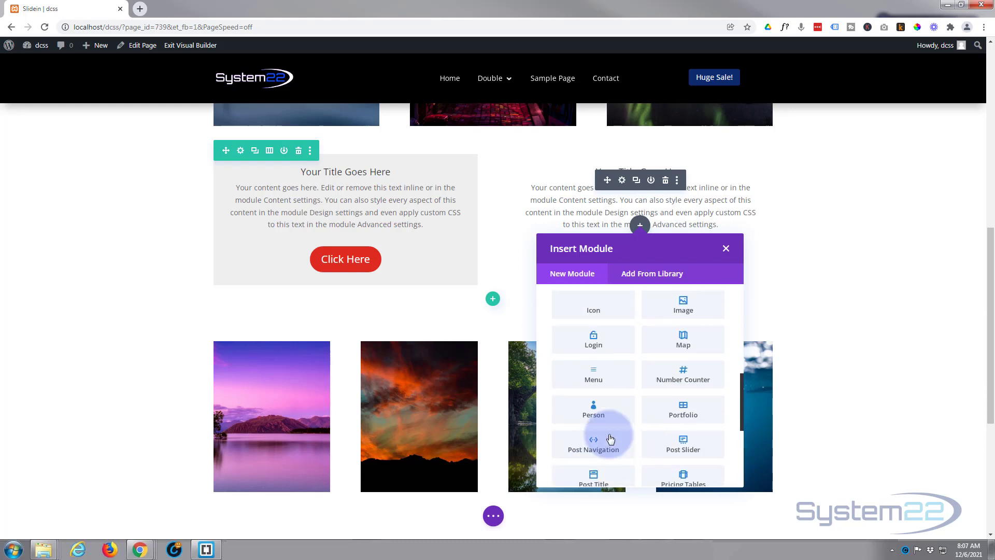
{"action": "scroll", "coordinate": [610, 438], "scroll_direction": "up", "scroll_amount": 5}
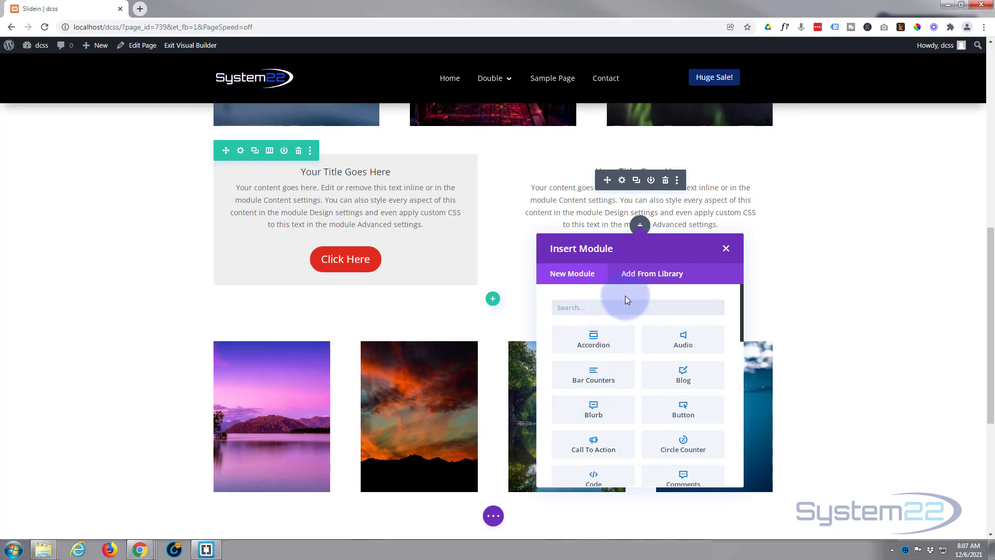
{"action": "left_click", "coordinate": [683, 412]}
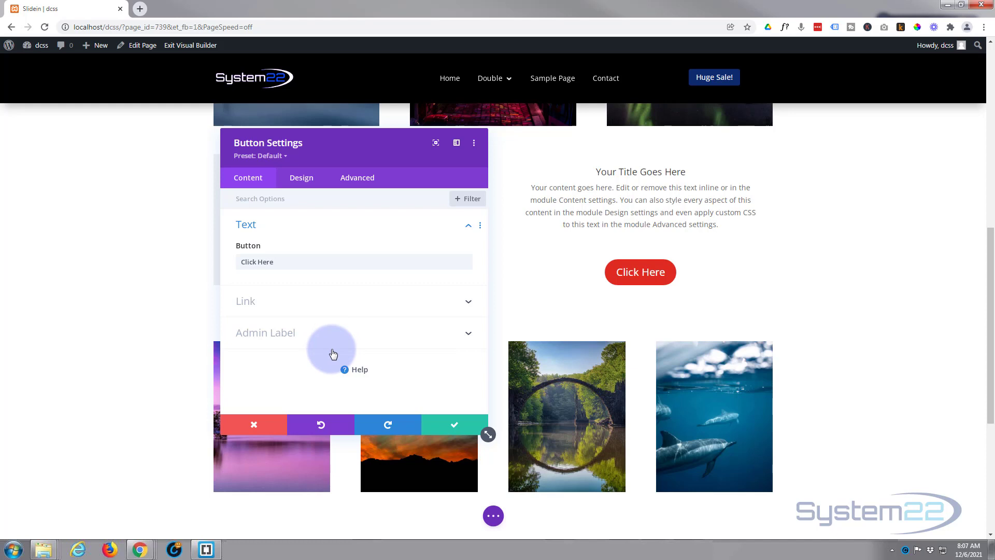
- In the button's Design options, enable separate hover styling for the button background
{"action": "left_click", "coordinate": [303, 179]}
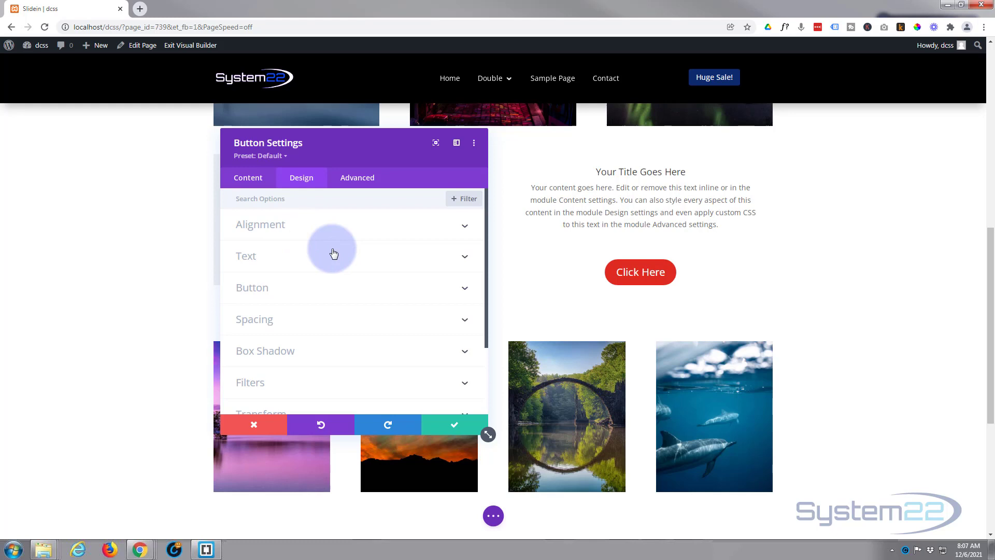
{"action": "left_click", "coordinate": [323, 288]}
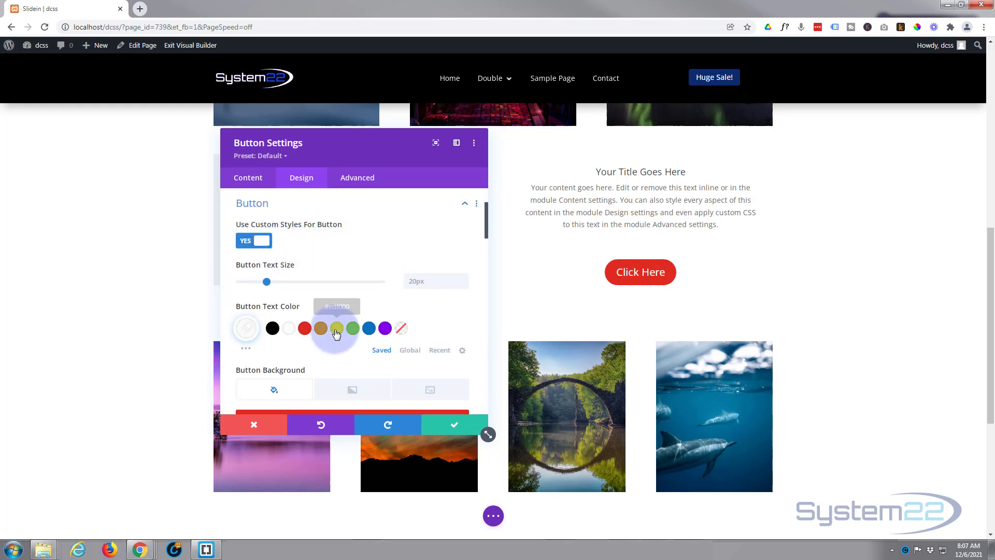
{"action": "scroll", "coordinate": [317, 337], "scroll_direction": "down", "scroll_amount": 2}
{"action": "scroll", "coordinate": [314, 351], "scroll_direction": "down", "scroll_amount": 1}
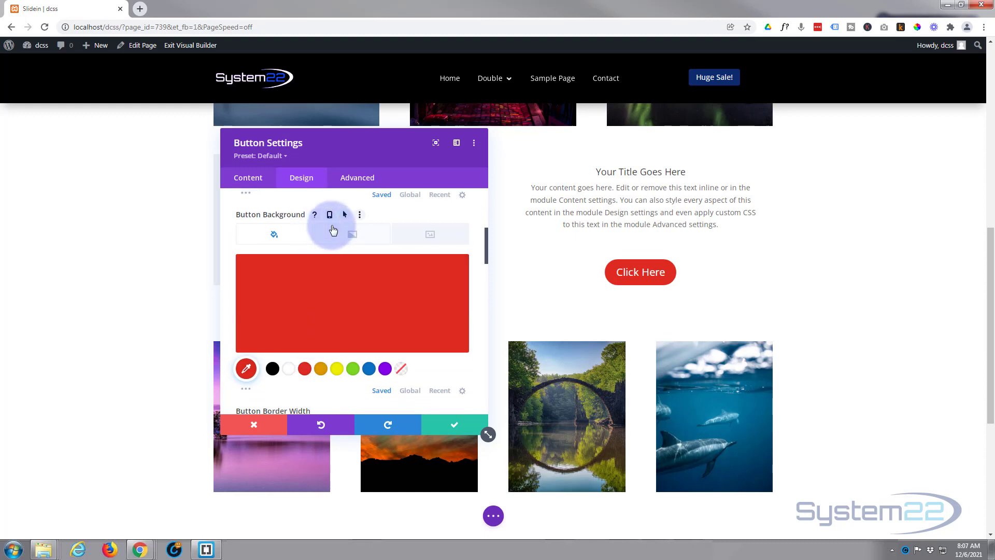
{"action": "left_click", "coordinate": [346, 215]}
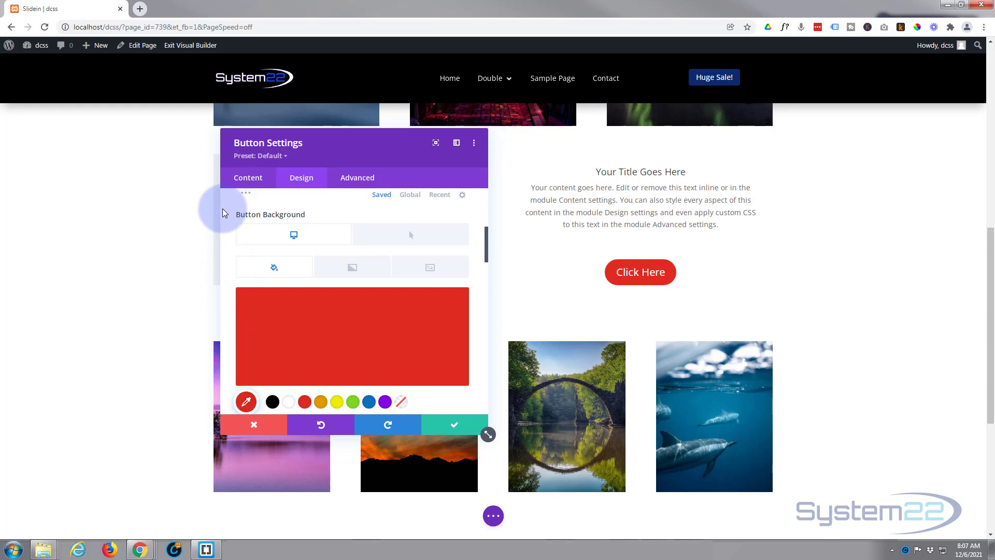
- Set the hover background and save the red Click Here button with 50px rounded corners
{"action": "mouse_move", "coordinate": [264, 219]}
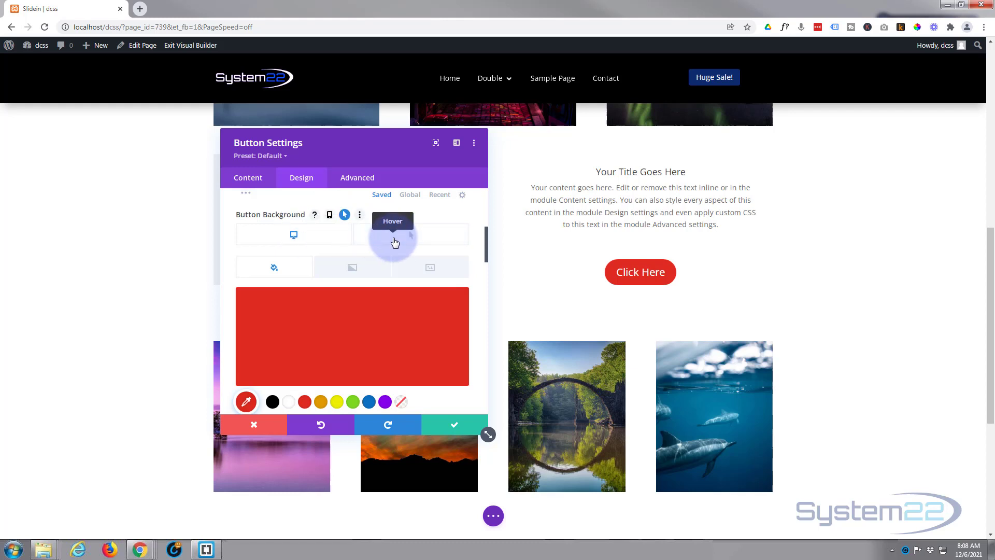
{"action": "left_click", "coordinate": [395, 242]}
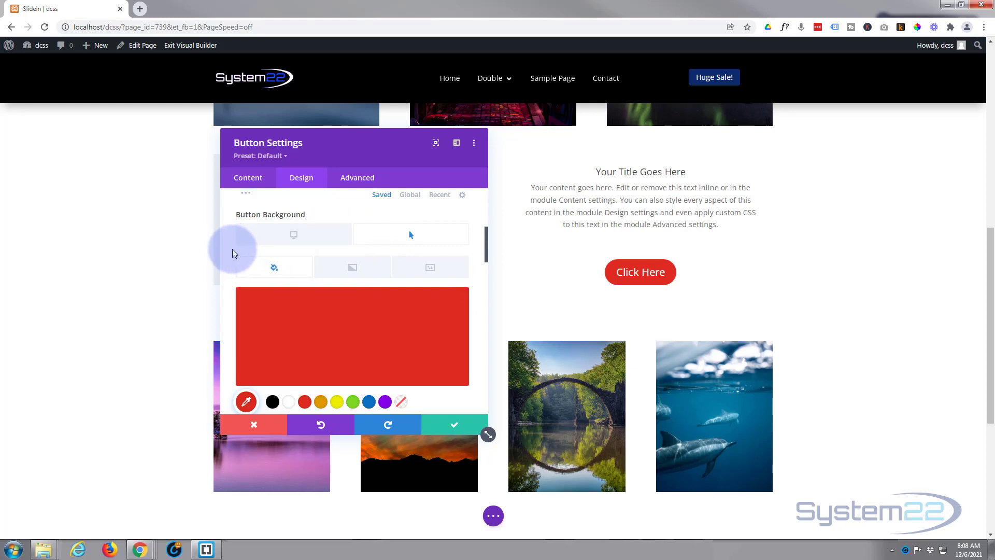
{"action": "scroll", "coordinate": [232, 253], "scroll_direction": "down", "scroll_amount": 2}
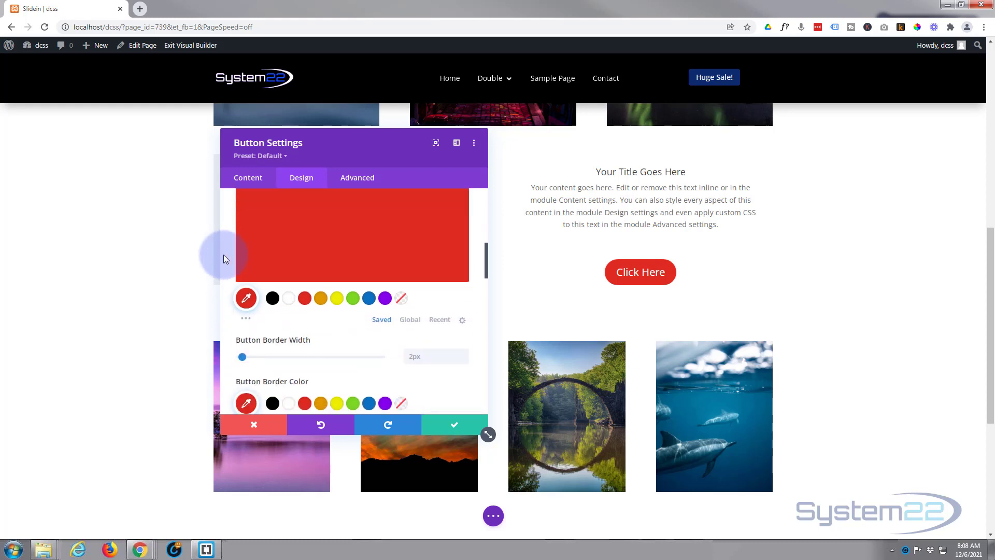
{"action": "scroll", "coordinate": [223, 254], "scroll_direction": "down", "scroll_amount": 1}
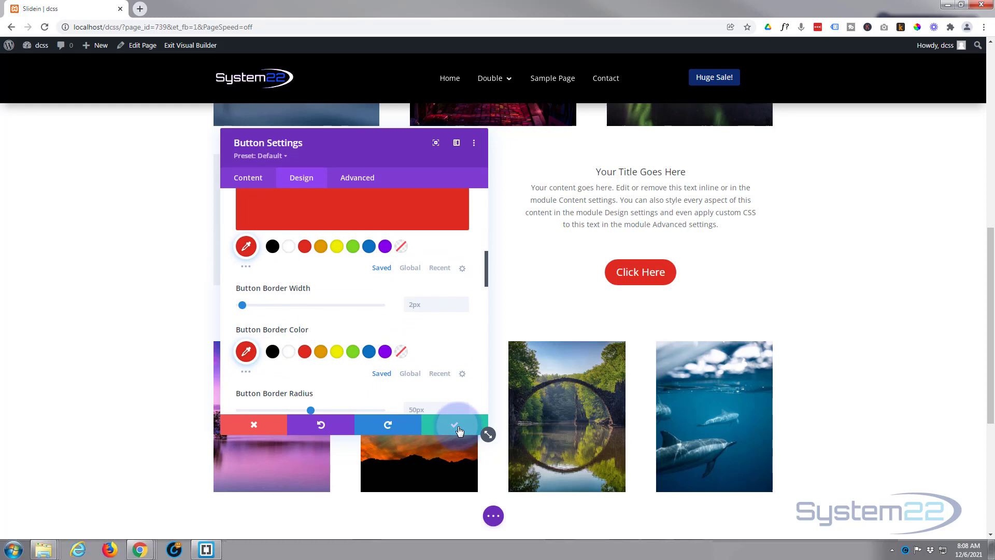
{"action": "left_click", "coordinate": [456, 426]}
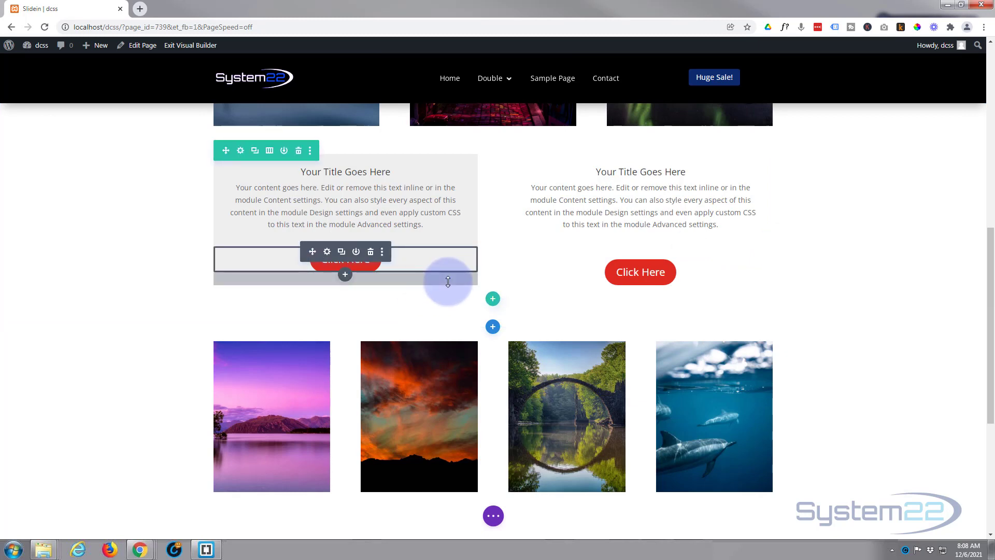
- Open the row's settings, then the second column's settings, moving the panel aside
{"action": "left_click", "coordinate": [241, 151]}
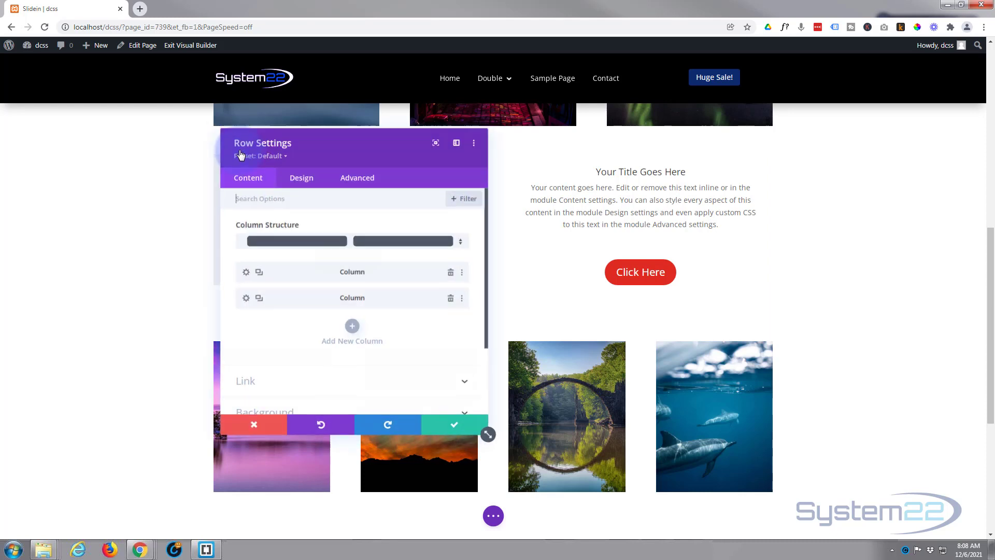
{"action": "left_click", "coordinate": [247, 299]}
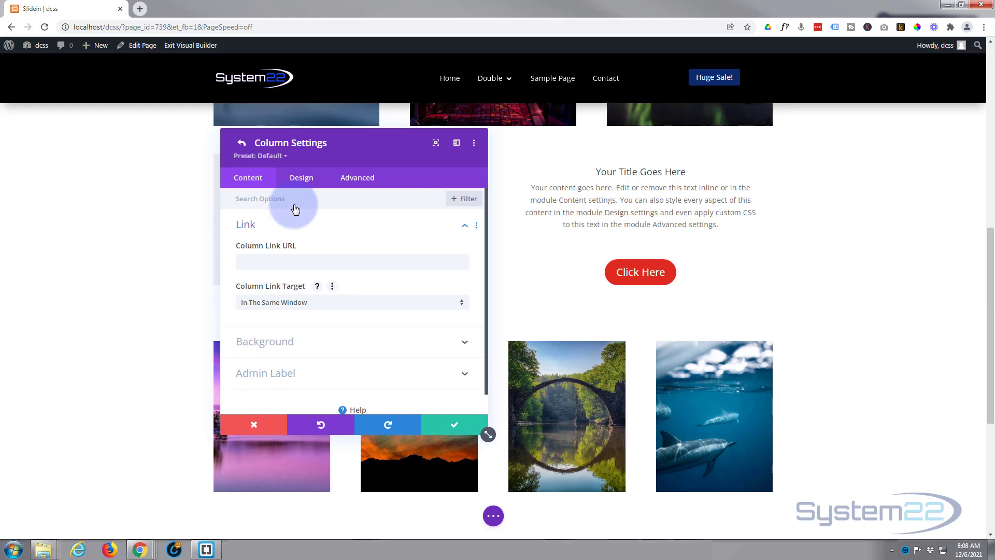
{"action": "left_click_drag", "start_coordinate": [383, 153], "coordinate": [850, 125]}
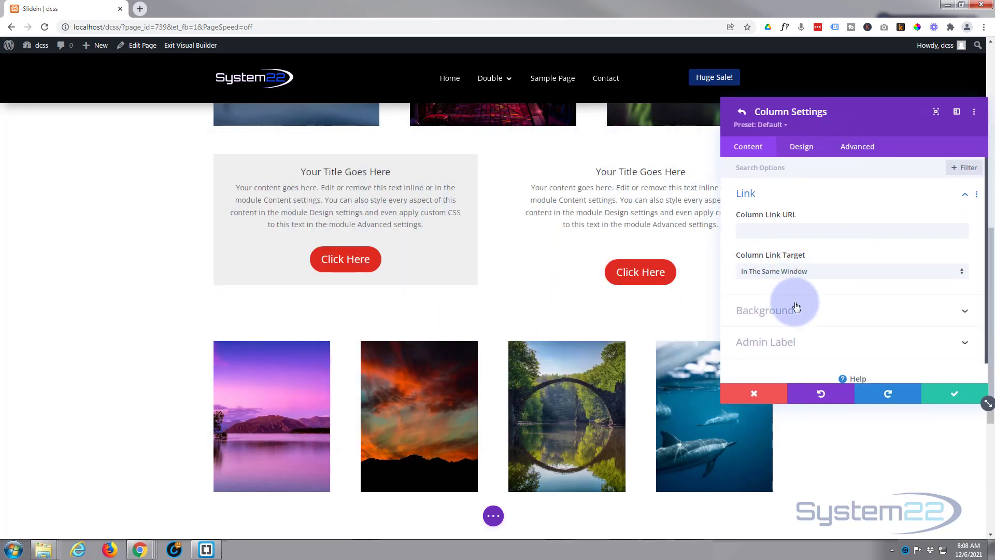
- Set the right column's background to light gray and save the column and row settings
{"action": "left_click", "coordinate": [814, 310]}
{"action": "left_click", "coordinate": [773, 348]}
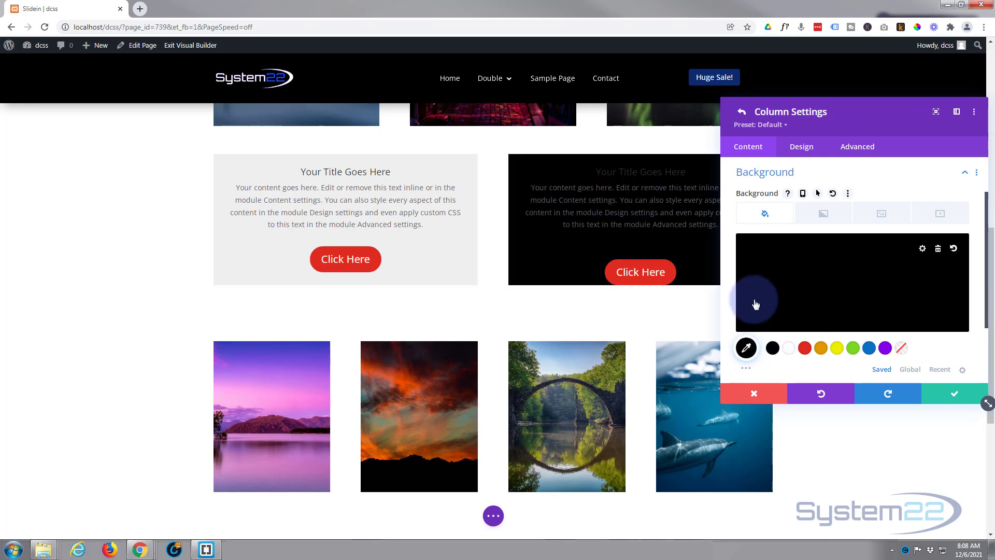
{"action": "left_click", "coordinate": [754, 304]}
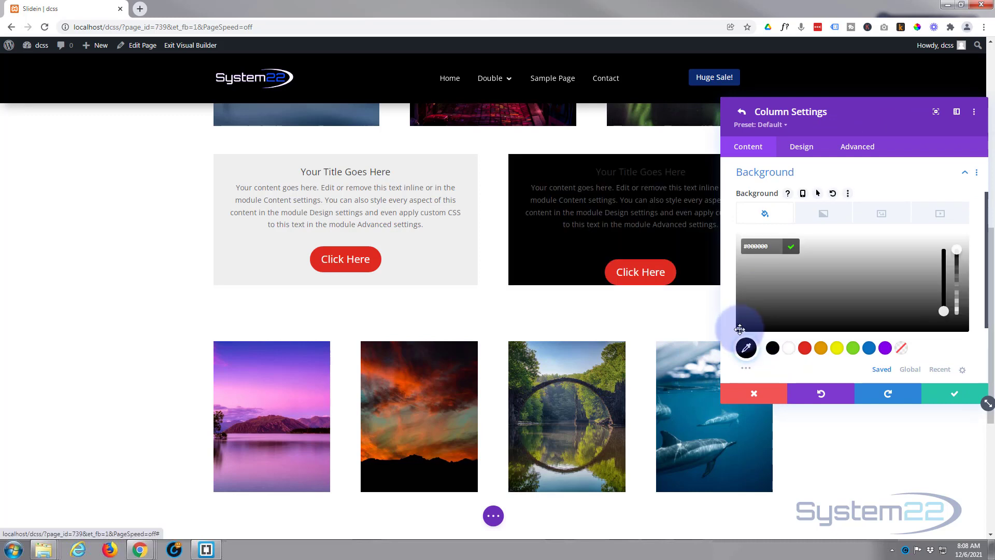
{"action": "left_click", "coordinate": [740, 320]}
{"action": "left_click_drag", "start_coordinate": [740, 319], "coordinate": [740, 246]}
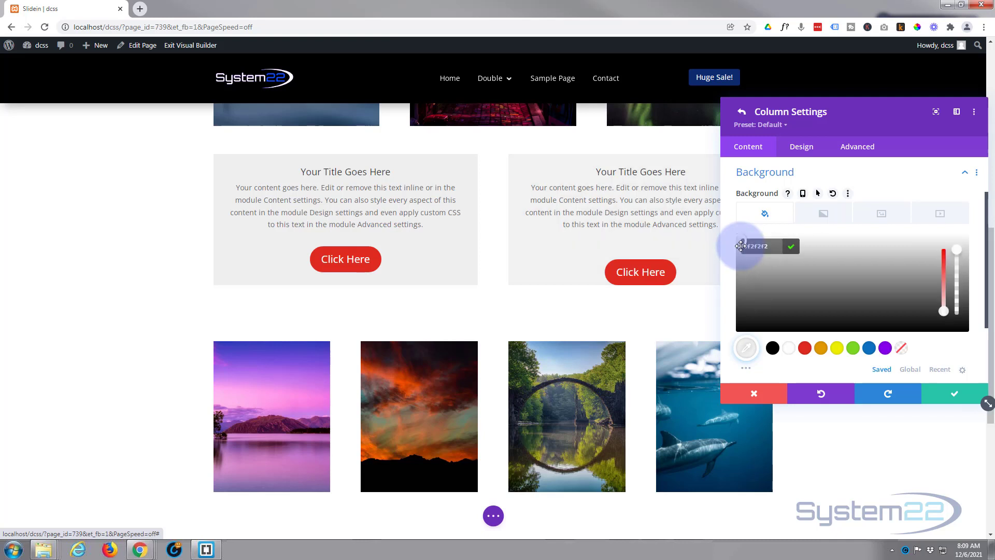
{"action": "left_click", "coordinate": [890, 396]}
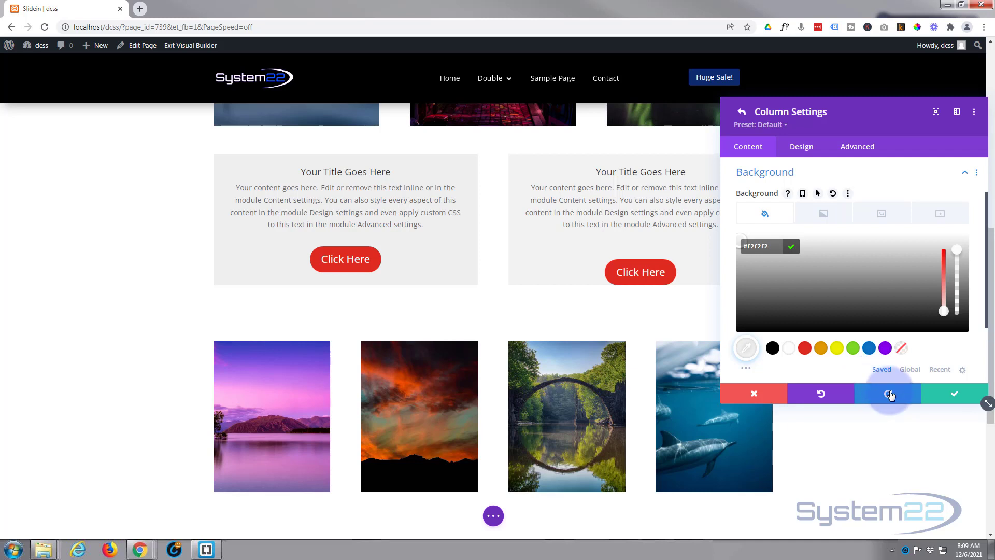
{"action": "left_click", "coordinate": [957, 396]}
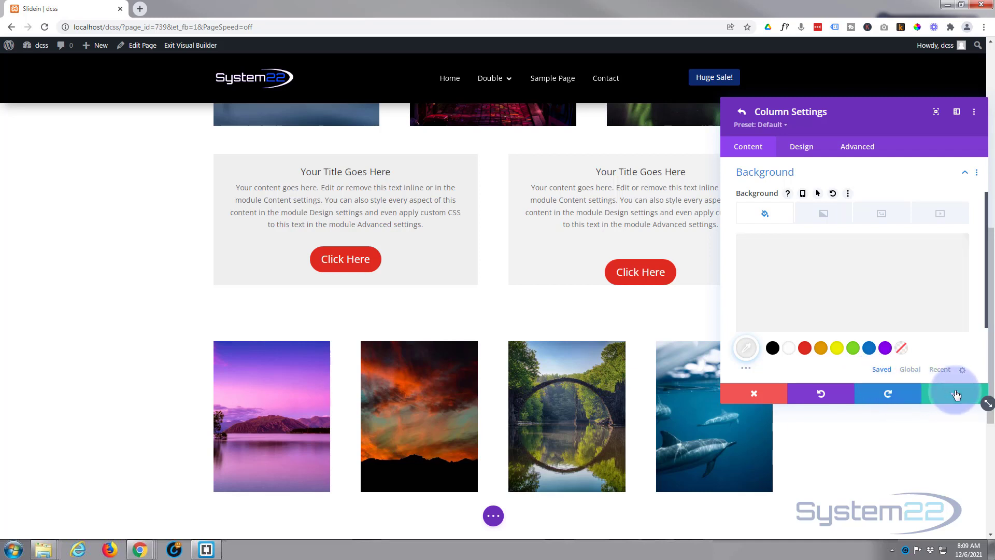
{"action": "left_click", "coordinate": [956, 396]}
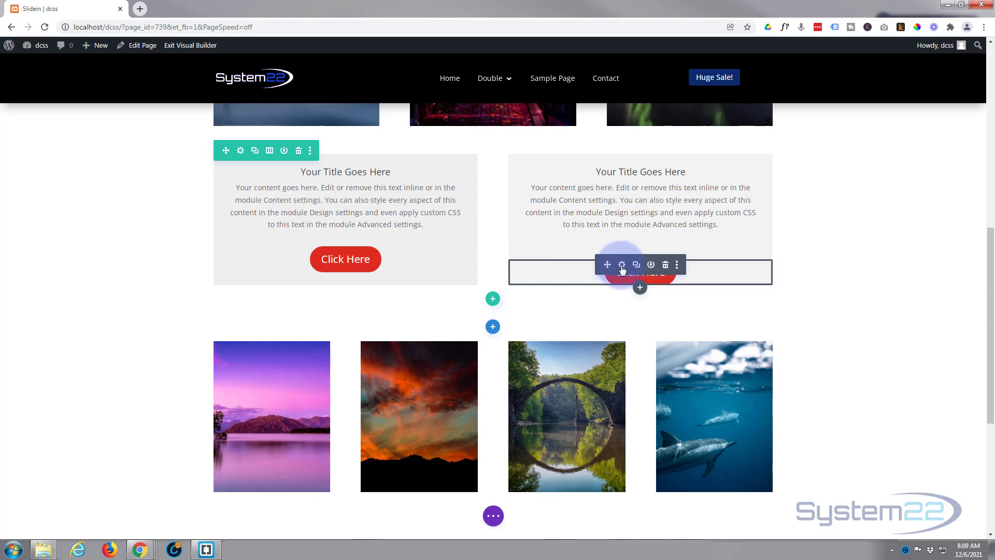
- Open the right Click Here button's Design spacing options
{"action": "left_click", "coordinate": [622, 266]}
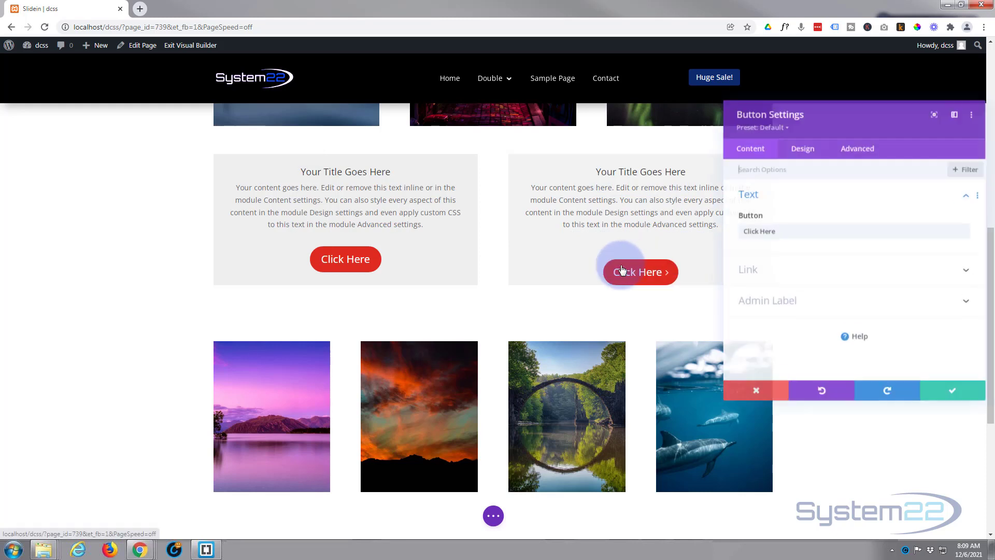
{"action": "left_click", "coordinate": [802, 149]}
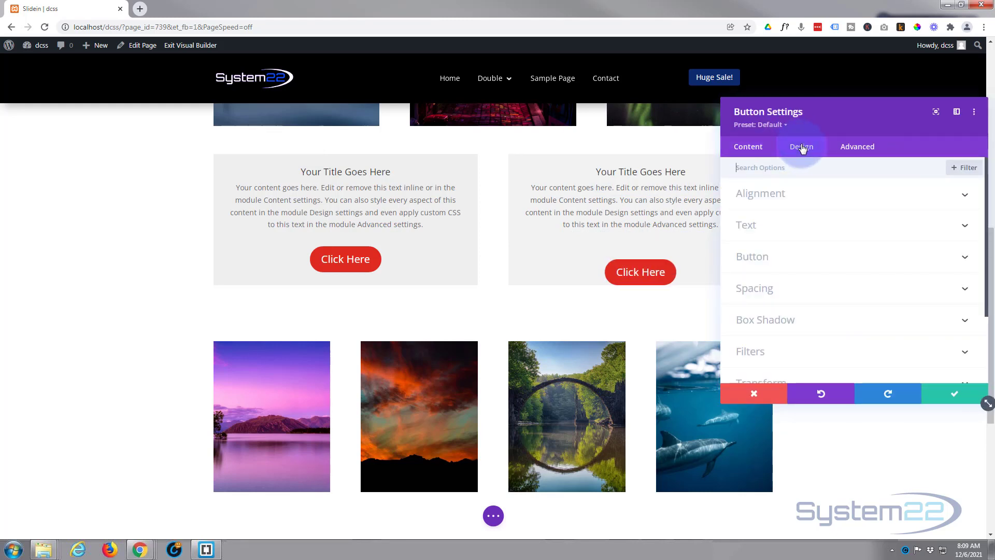
{"action": "left_click", "coordinate": [797, 294]}
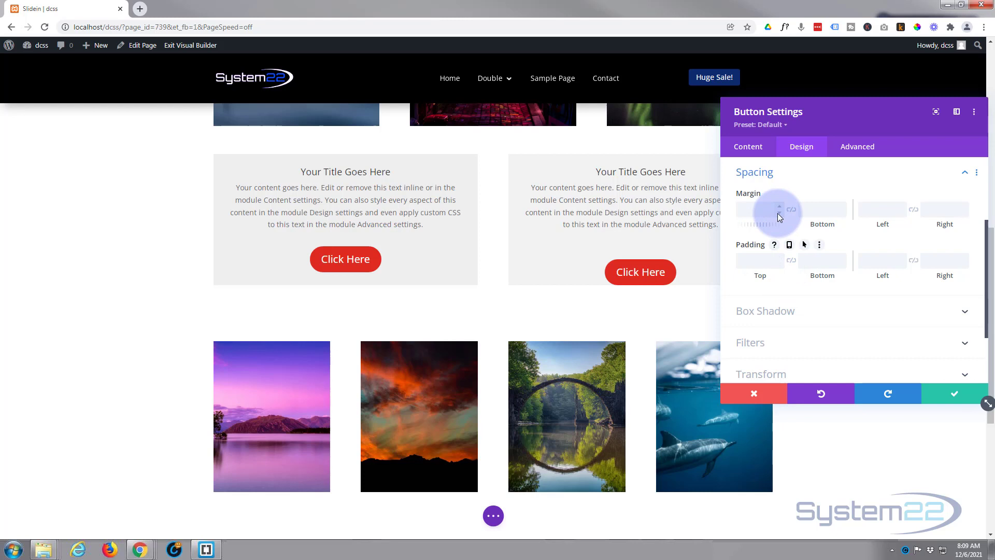
- Set the button's margin to -25px top and 25px bottom
{"action": "left_click", "coordinate": [748, 213]}
{"action": "type", "text": "1"}
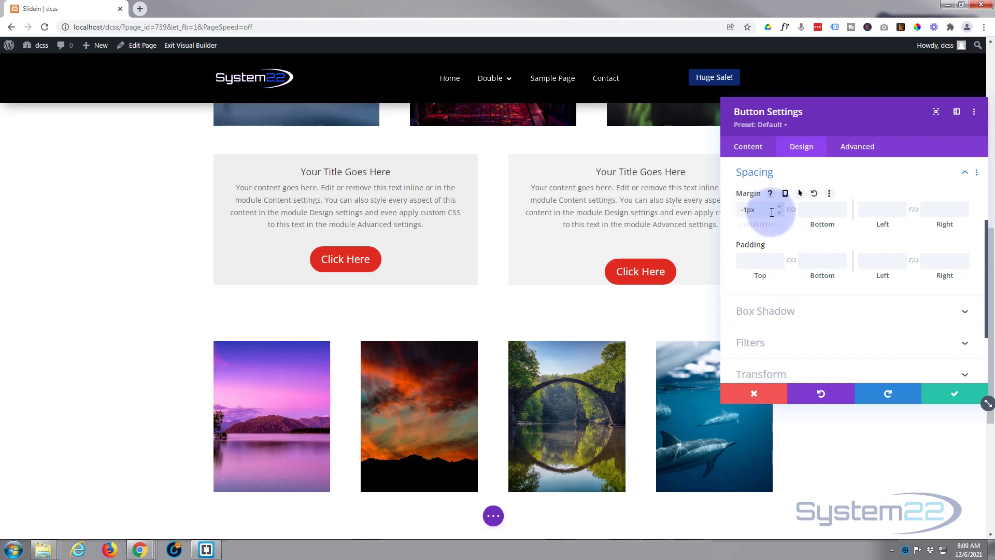
{"action": "type", "text": "-"}
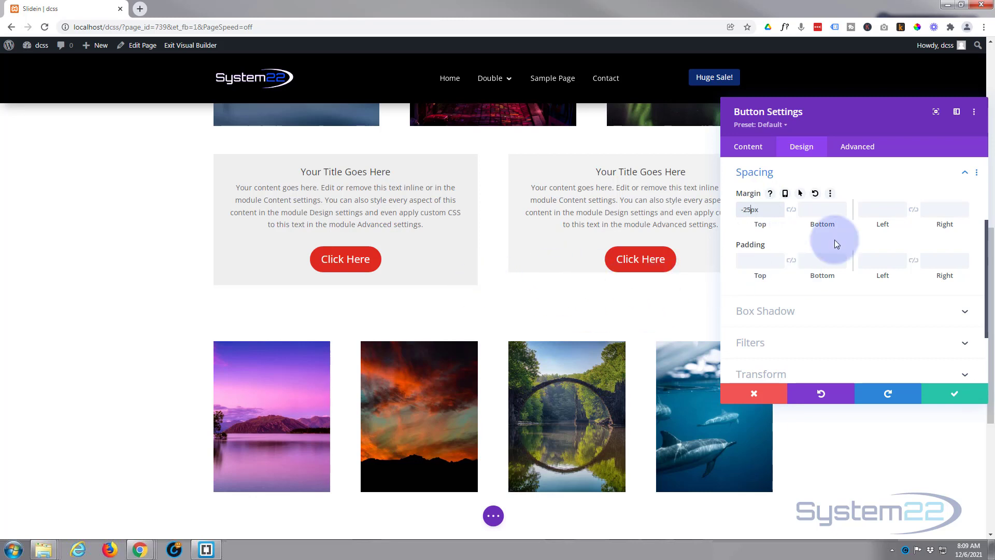
{"action": "left_click", "coordinate": [823, 210]}
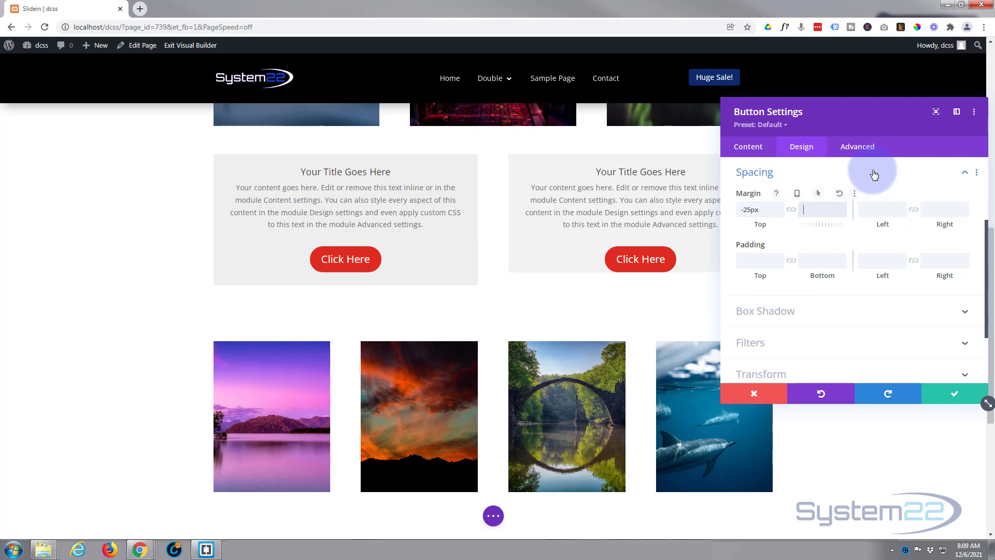
{"action": "type", "text": "25px"}
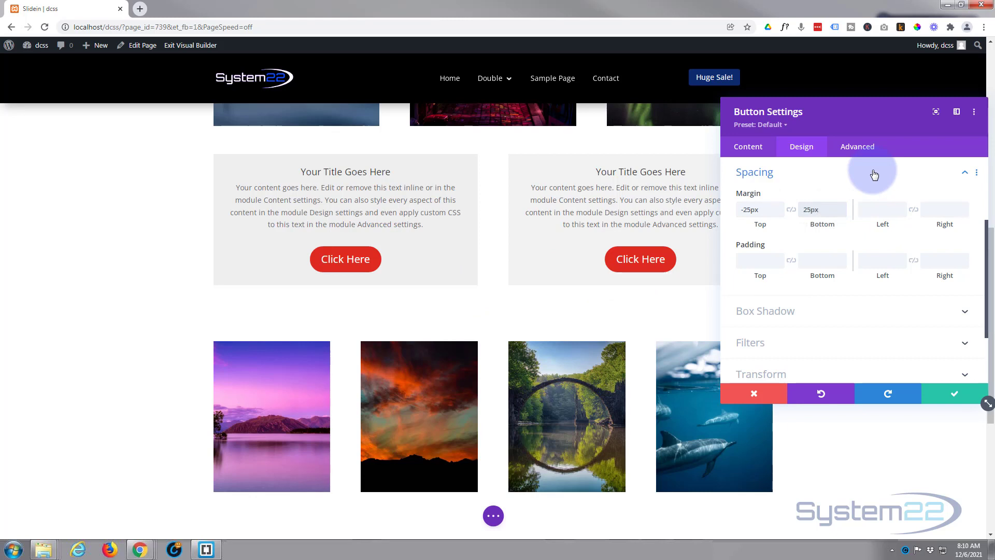
{"action": "left_click_drag", "start_coordinate": [873, 111], "coordinate": [964, 109]}
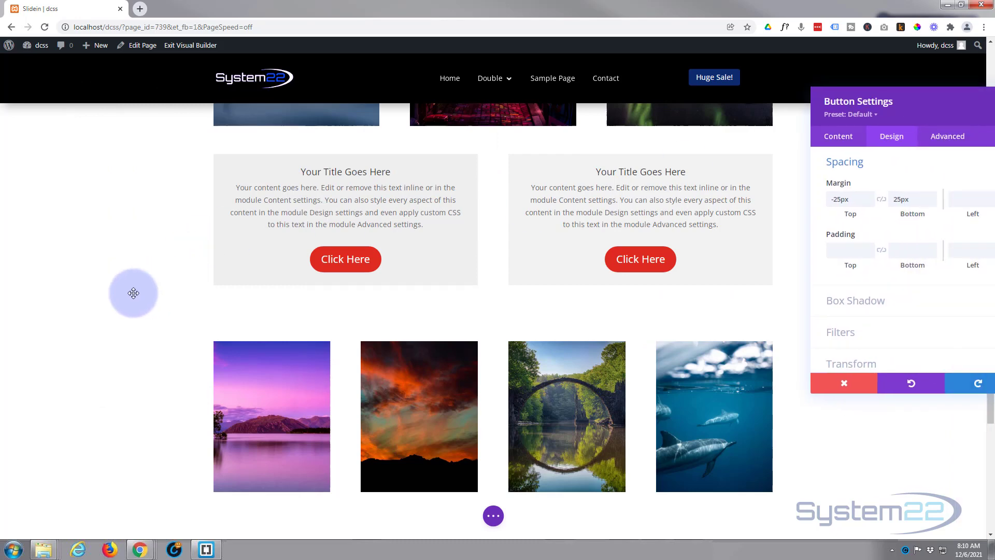
- Check the buttons' alignment and float the Button Settings panel over the page's left side
{"action": "scroll", "coordinate": [116, 304], "scroll_direction": "up", "scroll_amount": 3}
{"action": "scroll", "coordinate": [115, 307], "scroll_direction": "up", "scroll_amount": 2}
{"action": "scroll", "coordinate": [114, 306], "scroll_direction": "down", "scroll_amount": 4}
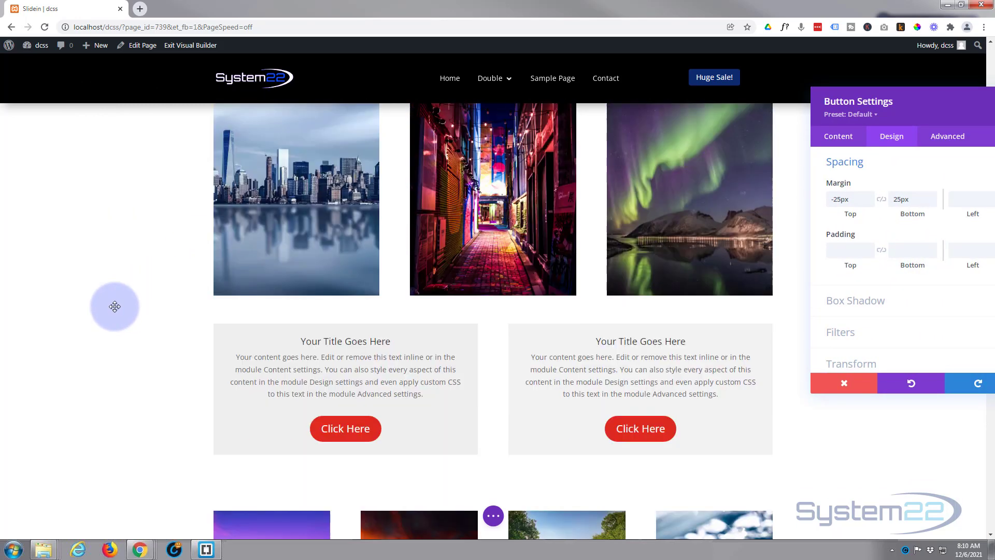
{"action": "scroll", "coordinate": [114, 306], "scroll_direction": "down", "scroll_amount": 2}
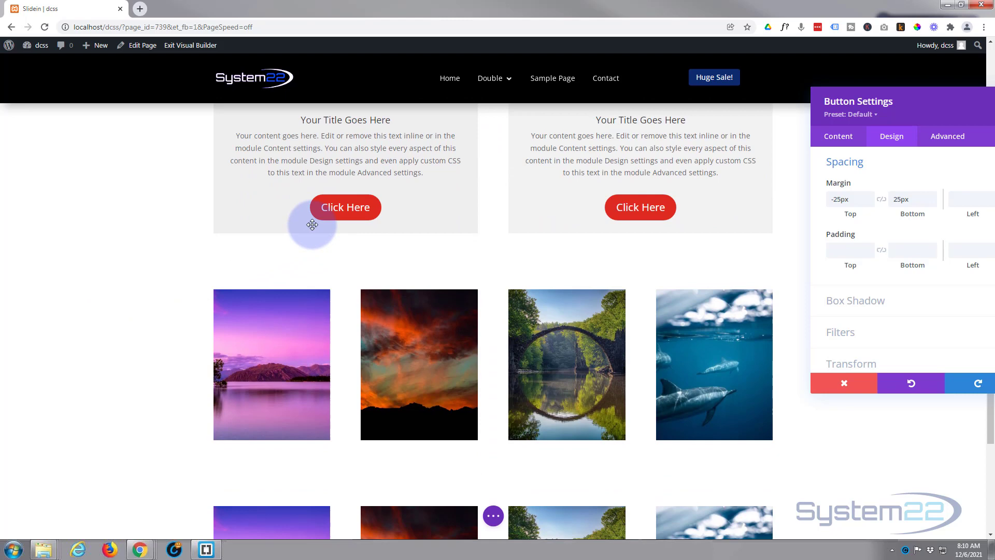
{"action": "scroll", "coordinate": [127, 278], "scroll_direction": "up", "scroll_amount": 5}
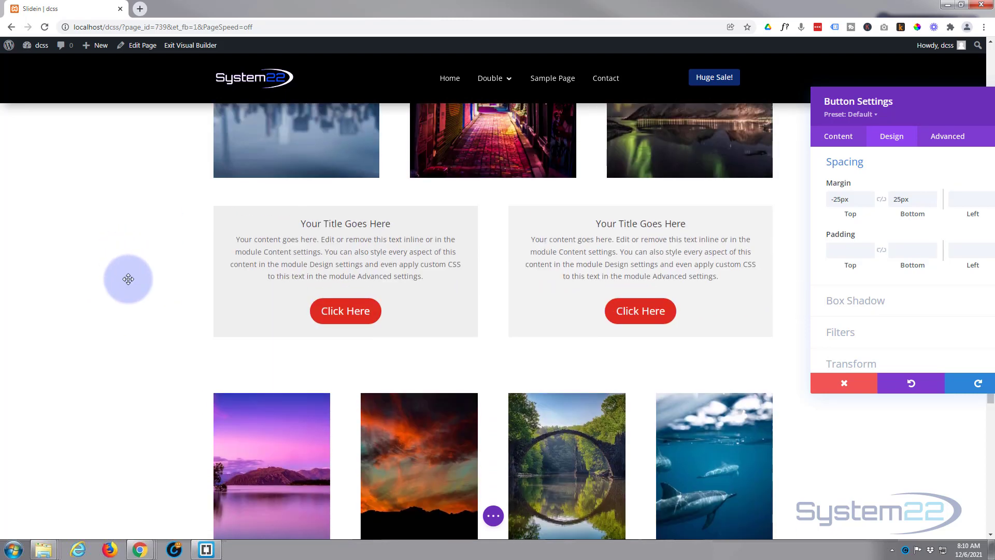
{"action": "scroll", "coordinate": [128, 279], "scroll_direction": "down", "scroll_amount": 3}
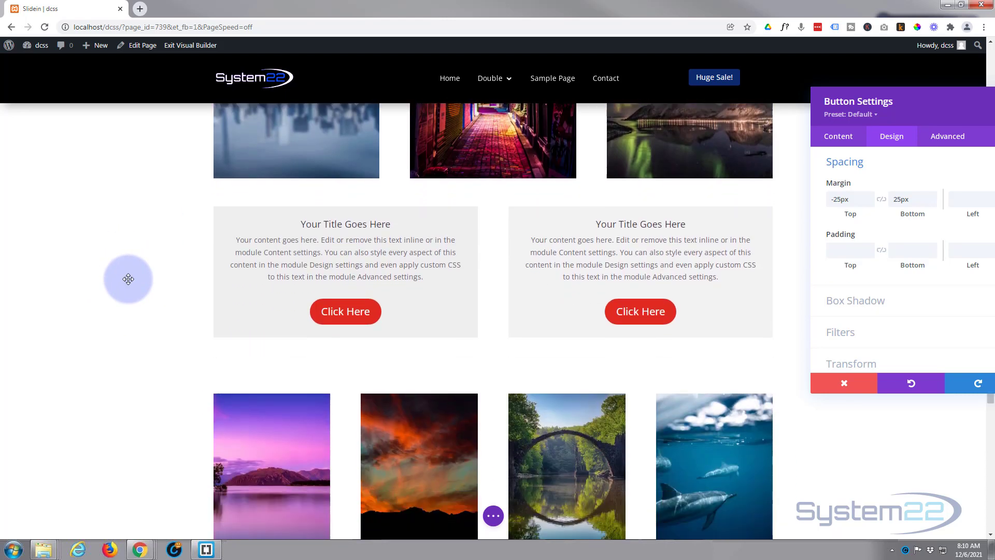
{"action": "left_click_drag", "start_coordinate": [942, 104], "coordinate": [336, 125]}
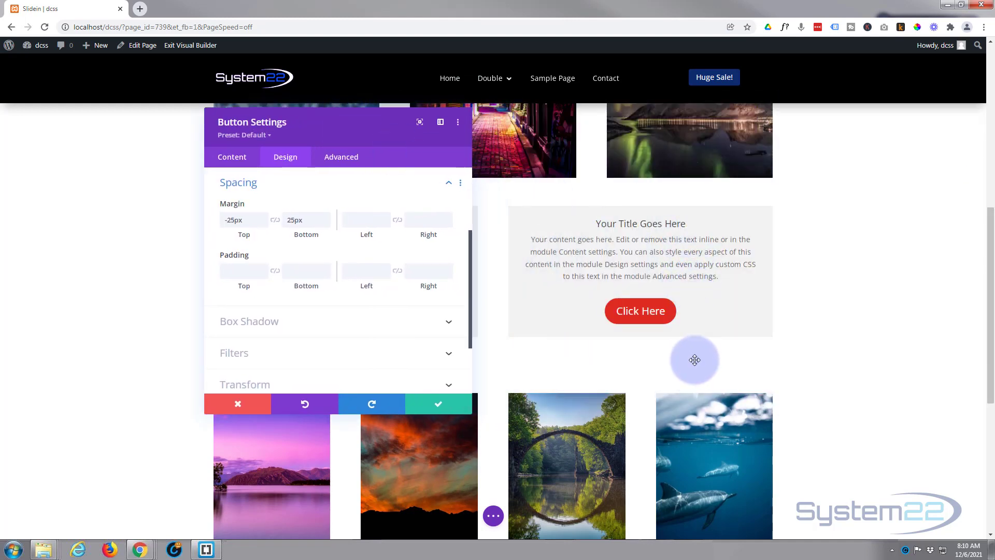
{"action": "scroll", "coordinate": [695, 363], "scroll_direction": "up", "scroll_amount": 5}
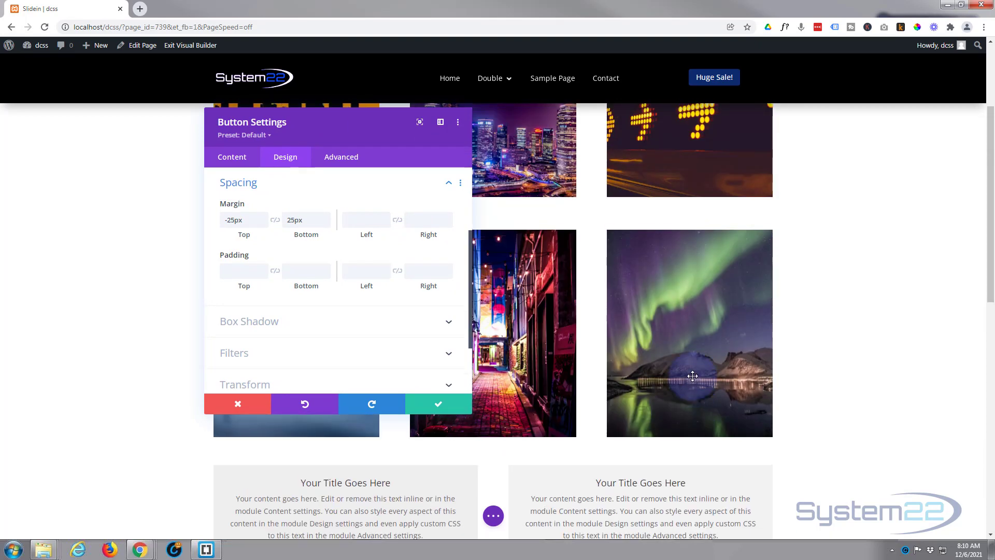
{"action": "scroll", "coordinate": [692, 376], "scroll_direction": "down", "scroll_amount": 2}
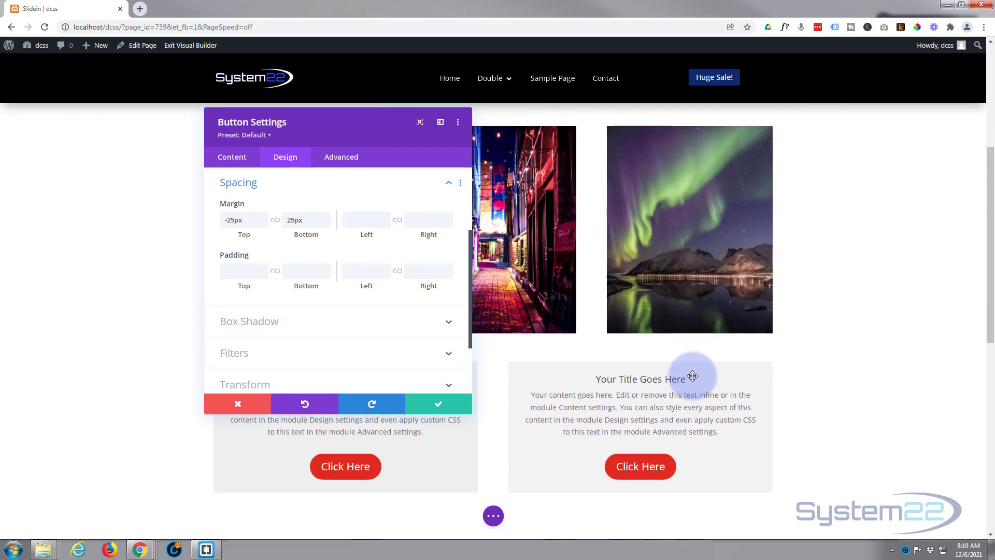
{"action": "scroll", "coordinate": [692, 376], "scroll_direction": "down", "scroll_amount": 1}
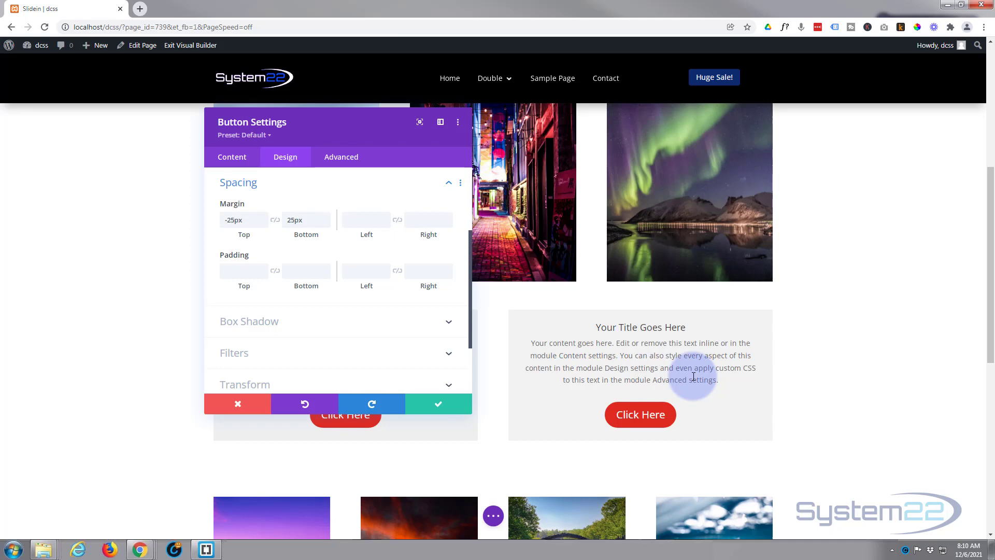
{"action": "scroll", "coordinate": [693, 376], "scroll_direction": "down", "scroll_amount": 3}
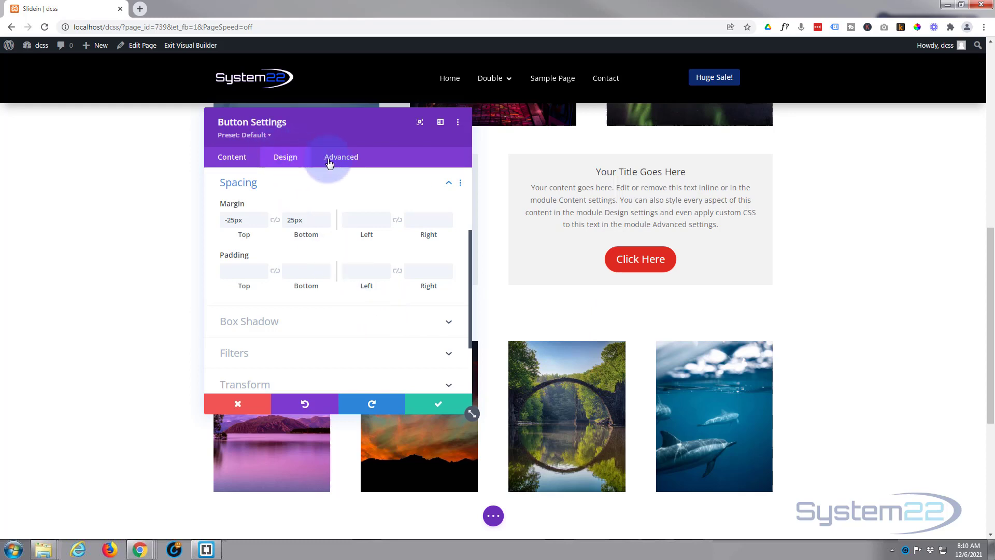
- Expand Scroll Effects under the button's Advanced tab
{"action": "left_click", "coordinate": [348, 161]}
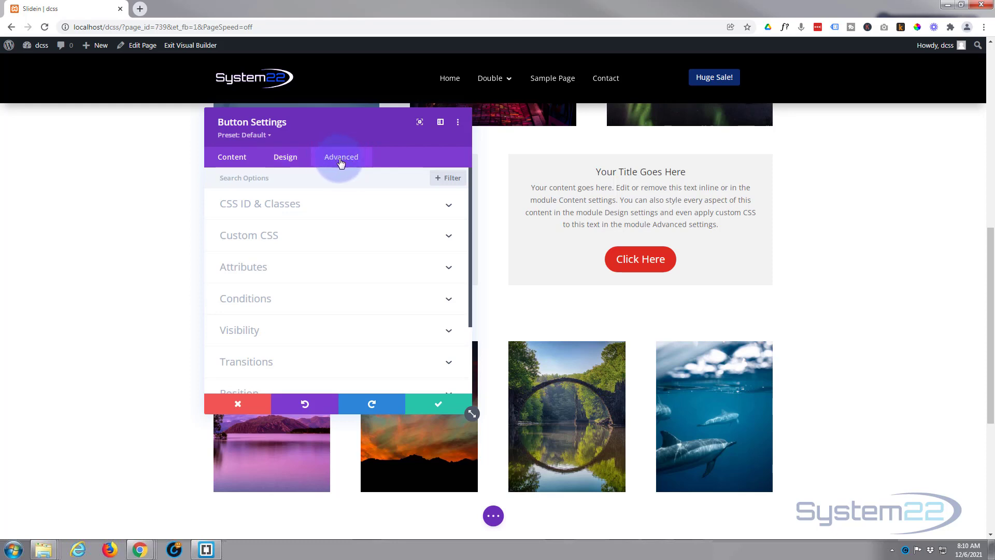
{"action": "scroll", "coordinate": [354, 282], "scroll_direction": "down", "scroll_amount": 2}
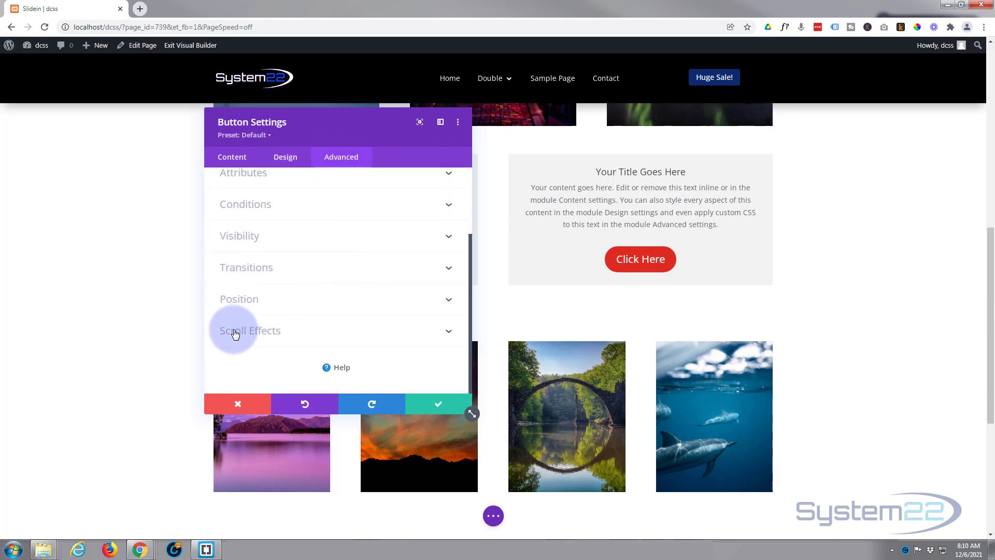
{"action": "left_click", "coordinate": [389, 335]}
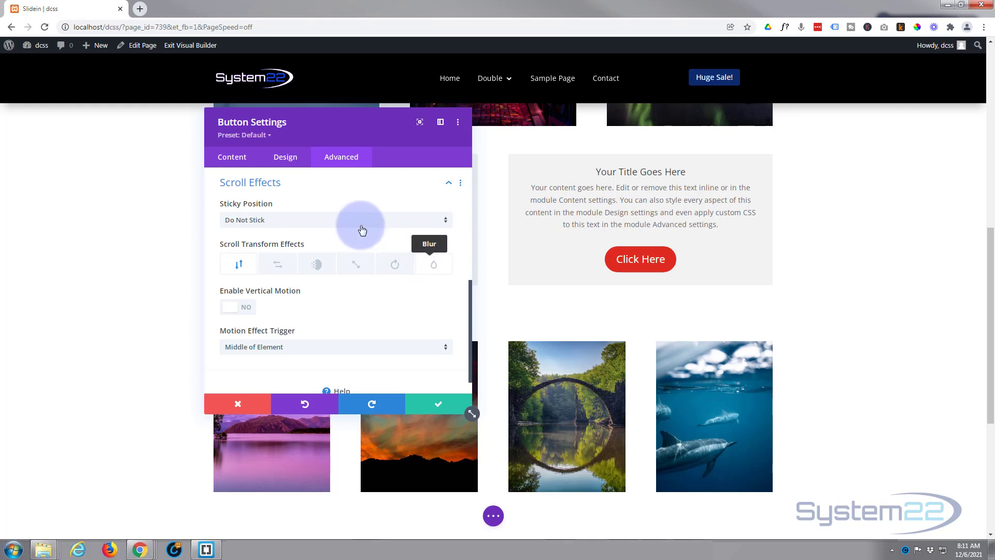
- Turn on Fading In and Out for the button: 0% start, 100% mid and end opacity
{"action": "left_click", "coordinate": [317, 266]}
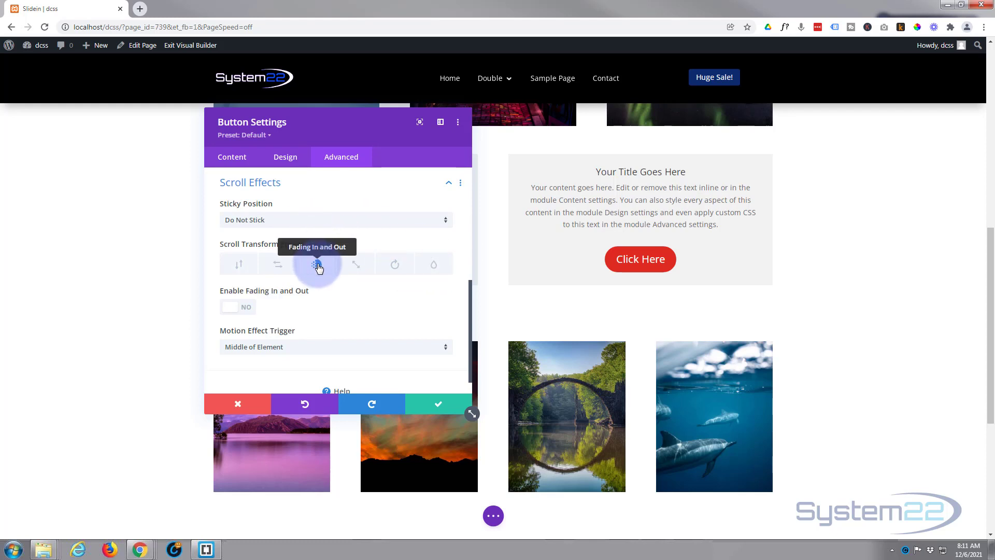
{"action": "left_click", "coordinate": [247, 309]}
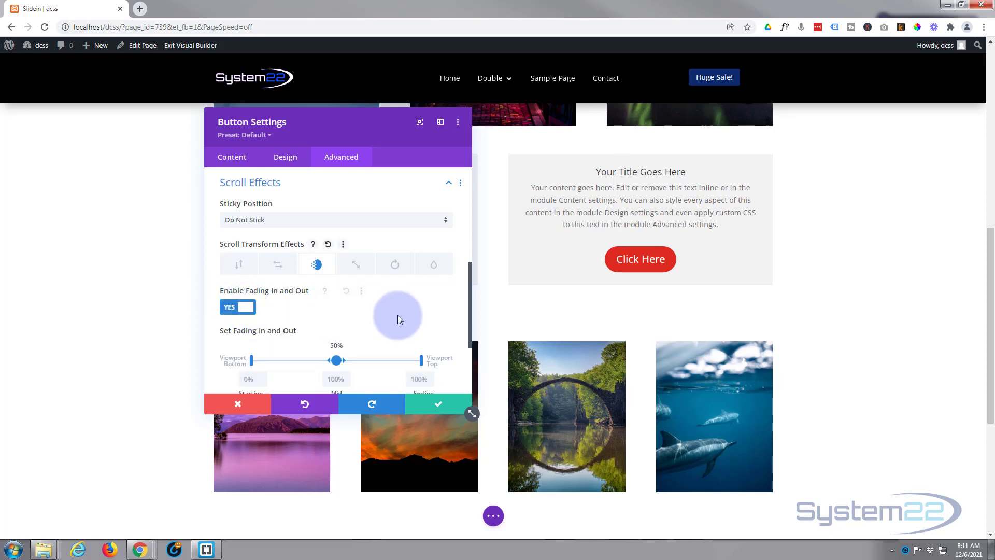
{"action": "scroll", "coordinate": [397, 315], "scroll_direction": "down", "scroll_amount": 1}
{"action": "scroll", "coordinate": [397, 315], "scroll_direction": "down", "scroll_amount": 1}
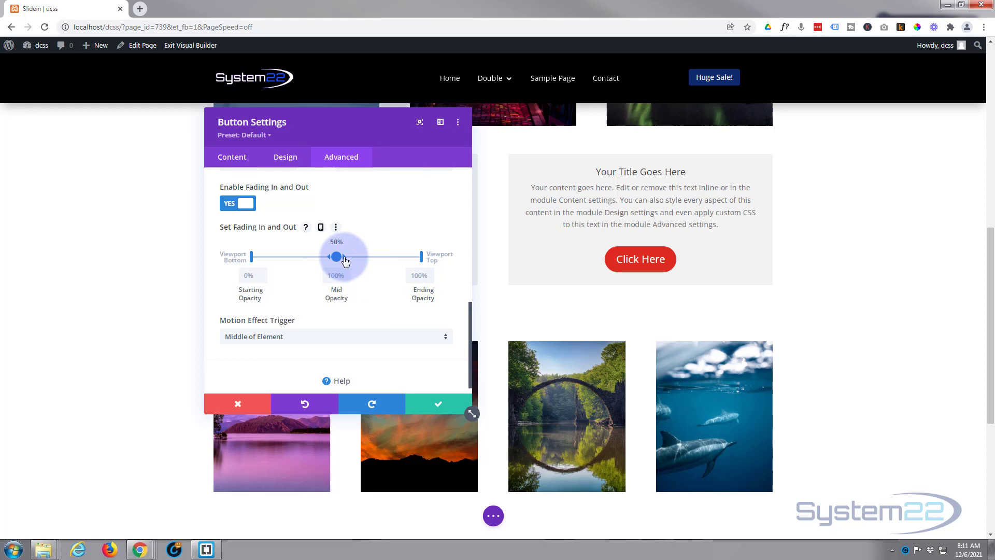
- Split the button's mid fade point in two and set Mid Opacity to 0%
{"action": "left_click_drag", "start_coordinate": [346, 261], "coordinate": [365, 257]}
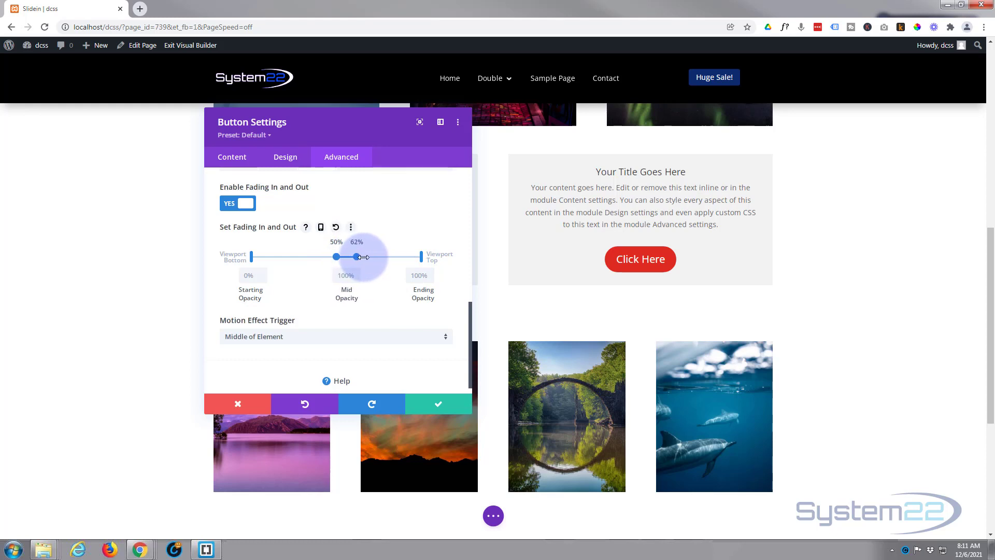
{"action": "left_click_drag", "start_coordinate": [361, 258], "coordinate": [302, 256]}
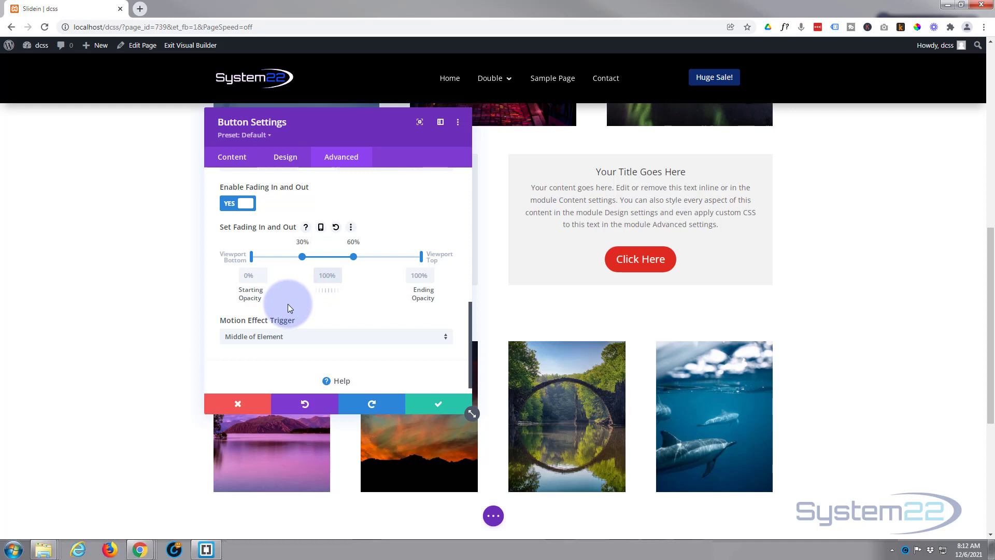
{"action": "key", "text": "BackSpace"}
{"action": "type", "text": "0%"}
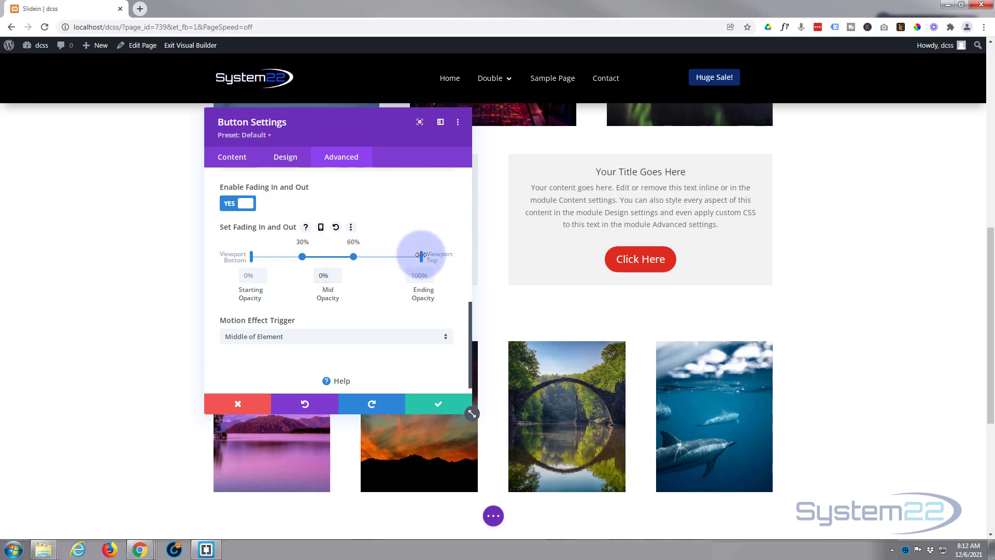
- Place the mid fade point at 30% and the end point at 60% with 100% ending opacity
{"action": "left_click_drag", "start_coordinate": [421, 255], "coordinate": [354, 254]}
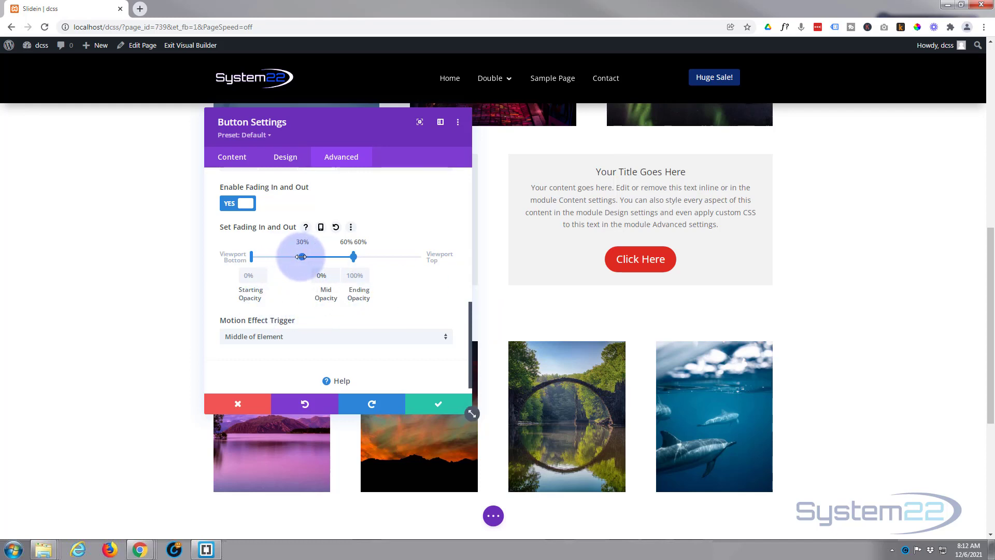
{"action": "mouse_move", "coordinate": [302, 257]}
{"action": "left_mouse_down"}
{"action": "mouse_move", "coordinate": [357, 258]}
{"action": "mouse_move", "coordinate": [302, 258]}
{"action": "left_mouse_up"}
{"action": "left_click", "coordinate": [304, 276]}
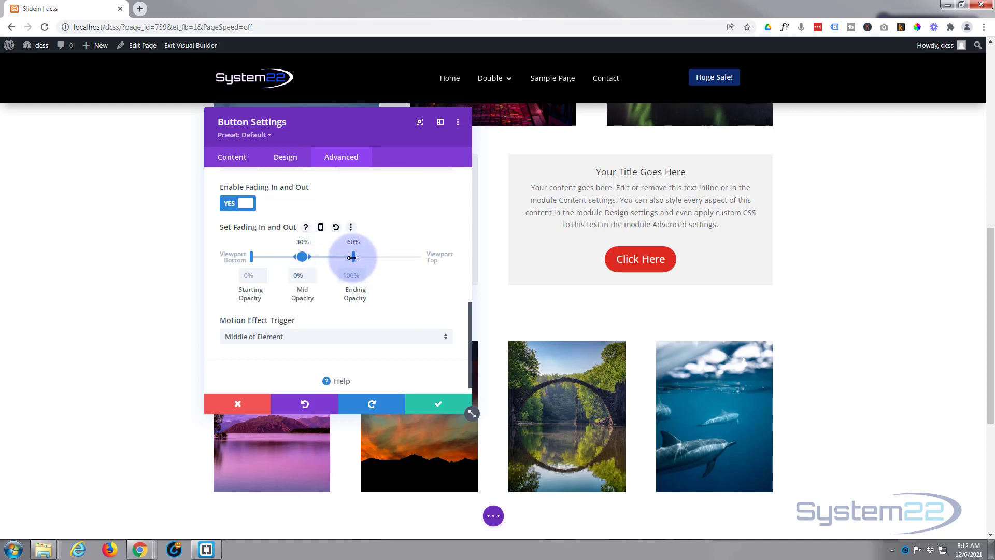
{"action": "left_click", "coordinate": [354, 277]}
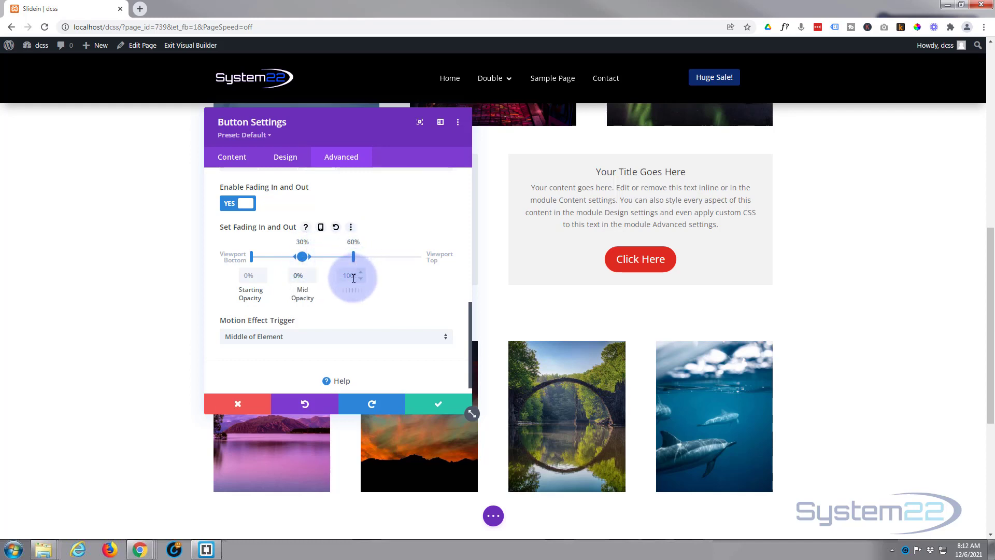
{"action": "left_click", "coordinate": [409, 300]}
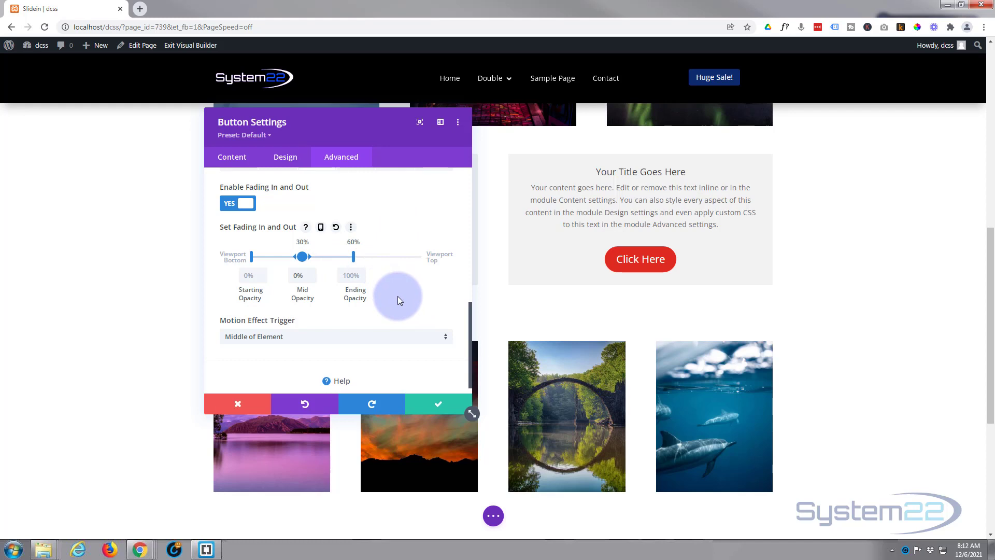
- Keep the button's fade settings and close Button Settings
{"action": "scroll", "coordinate": [401, 303], "scroll_direction": "up", "scroll_amount": 1}
{"action": "scroll", "coordinate": [403, 303], "scroll_direction": "up", "scroll_amount": 5}
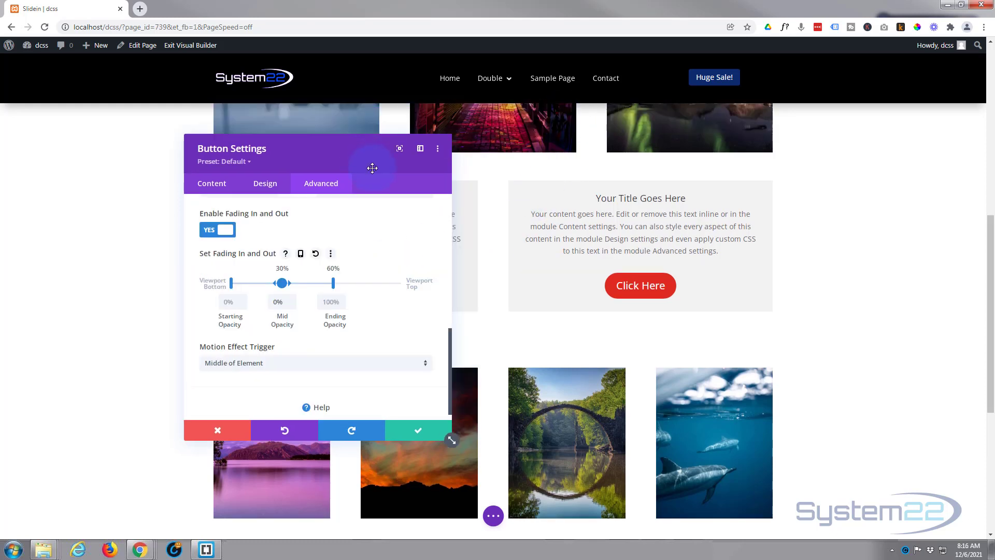
{"action": "left_click_drag", "start_coordinate": [373, 167], "coordinate": [413, 186]}
{"action": "left_click", "coordinate": [459, 462]}
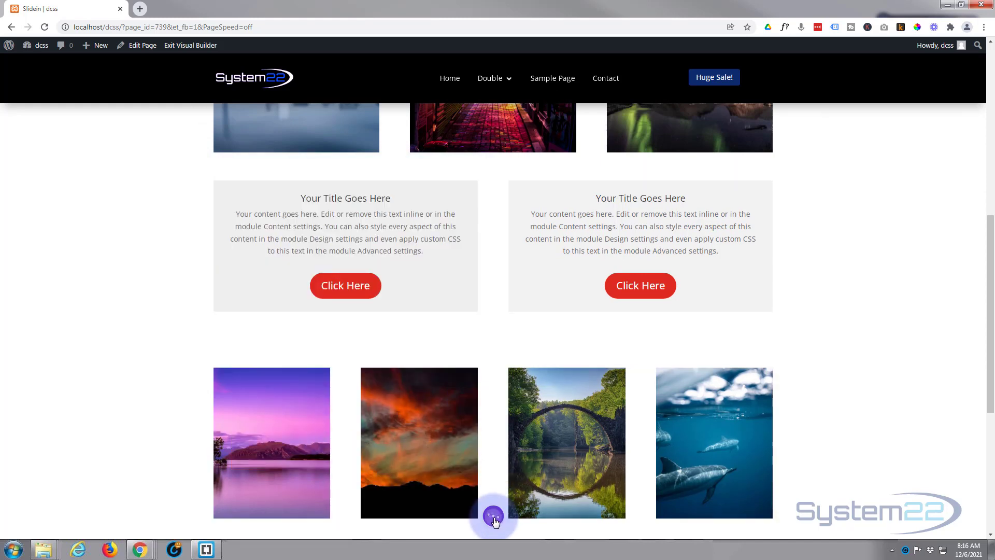
- Save the page as a draft and exit the Visual Builder to the live Slidein page
{"action": "left_click", "coordinate": [495, 517]}
{"action": "left_click", "coordinate": [903, 517]}
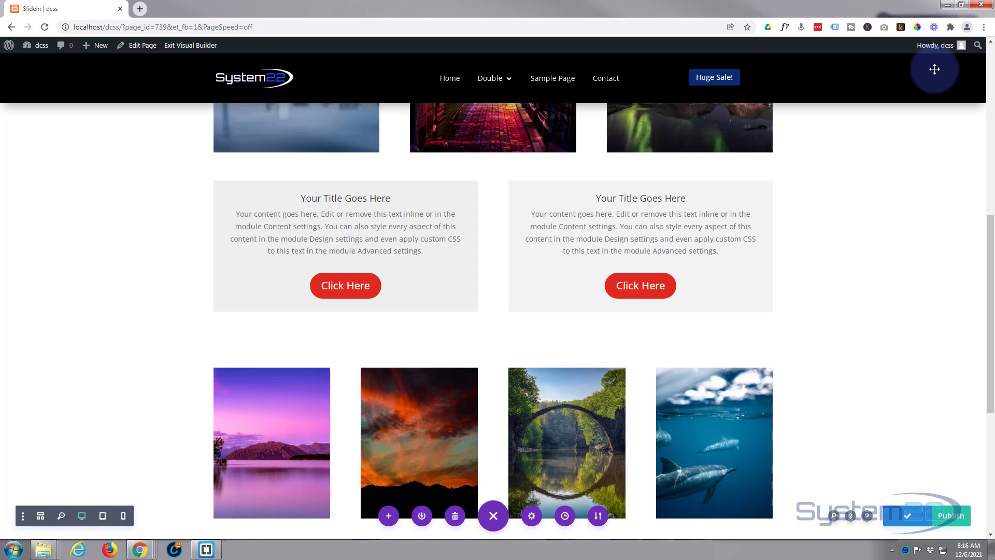
{"action": "left_click", "coordinate": [202, 46]}
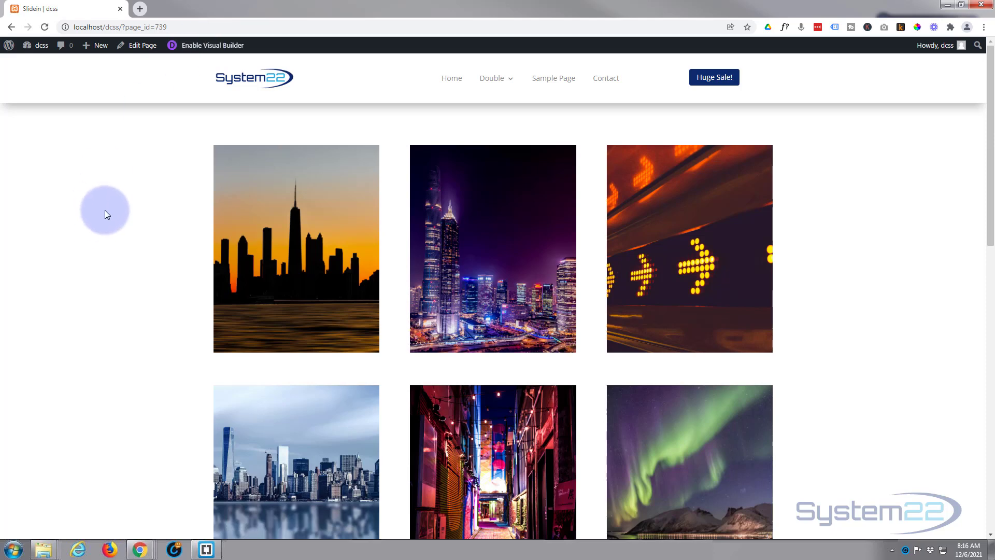
{"action": "scroll", "coordinate": [108, 210], "scroll_direction": "down", "scroll_amount": 6}
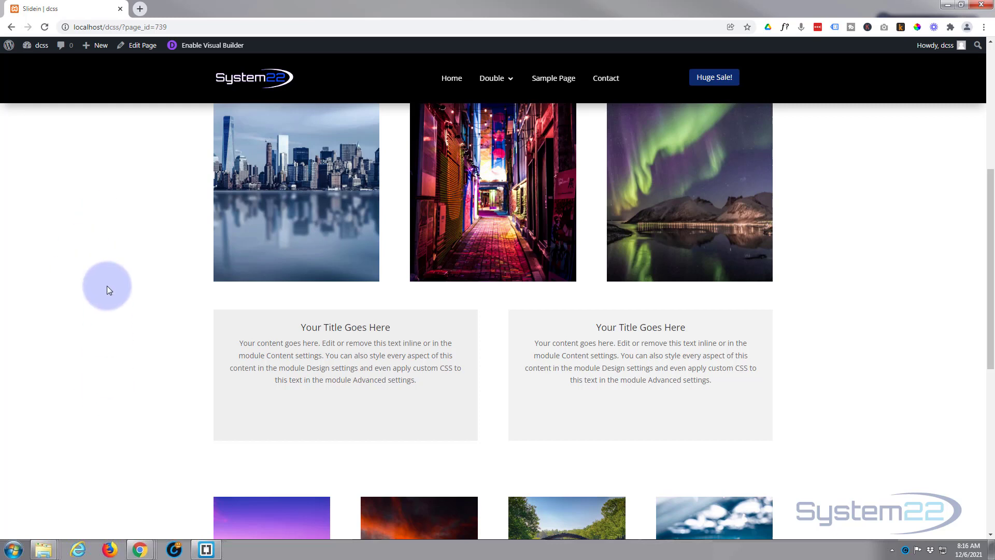
{"action": "scroll", "coordinate": [107, 288], "scroll_direction": "down", "scroll_amount": 1}
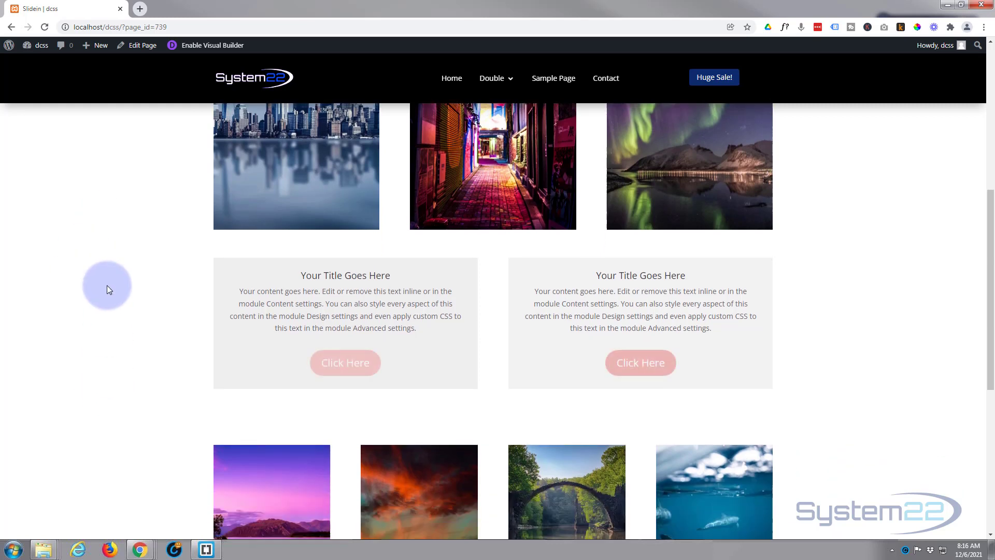
{"action": "scroll", "coordinate": [107, 288], "scroll_direction": "down", "scroll_amount": 1}
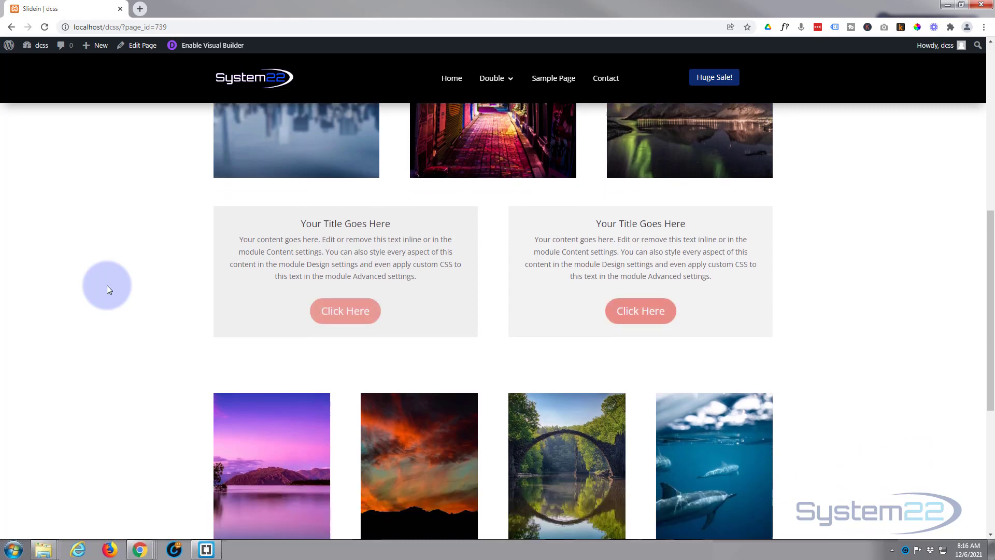
{"action": "scroll", "coordinate": [107, 288], "scroll_direction": "down", "scroll_amount": 1}
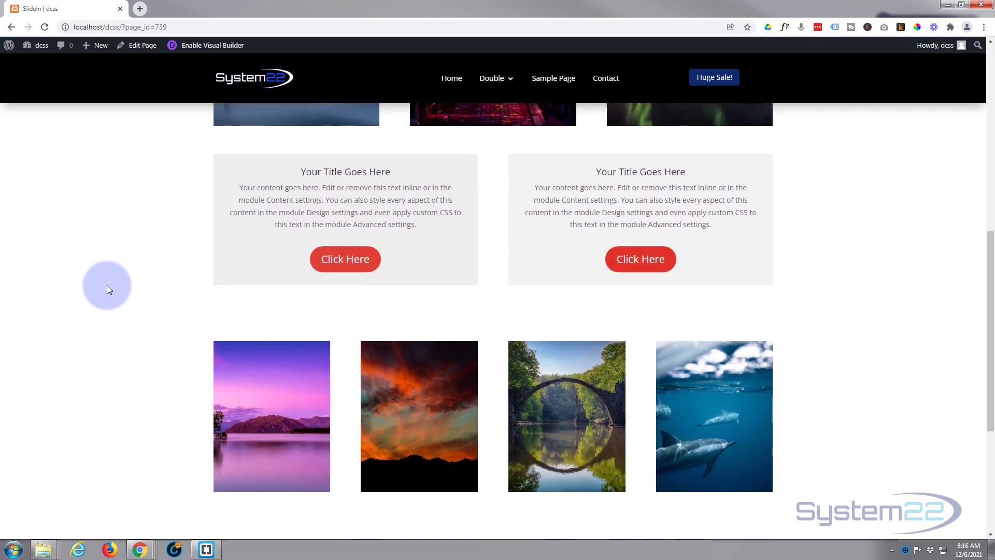
{"action": "scroll", "coordinate": [107, 286], "scroll_direction": "up", "scroll_amount": 5}
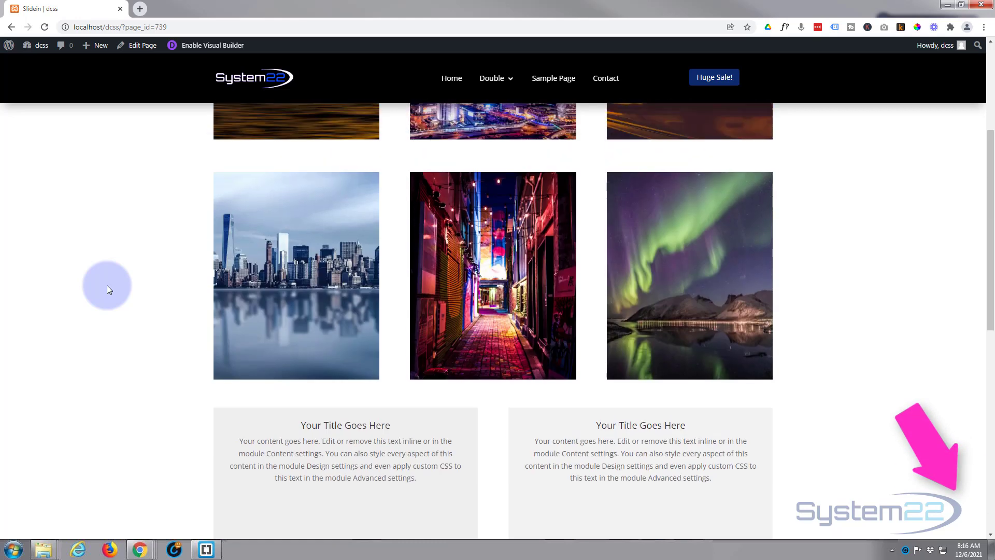
{"action": "scroll", "coordinate": [107, 285], "scroll_direction": "down", "scroll_amount": 2}
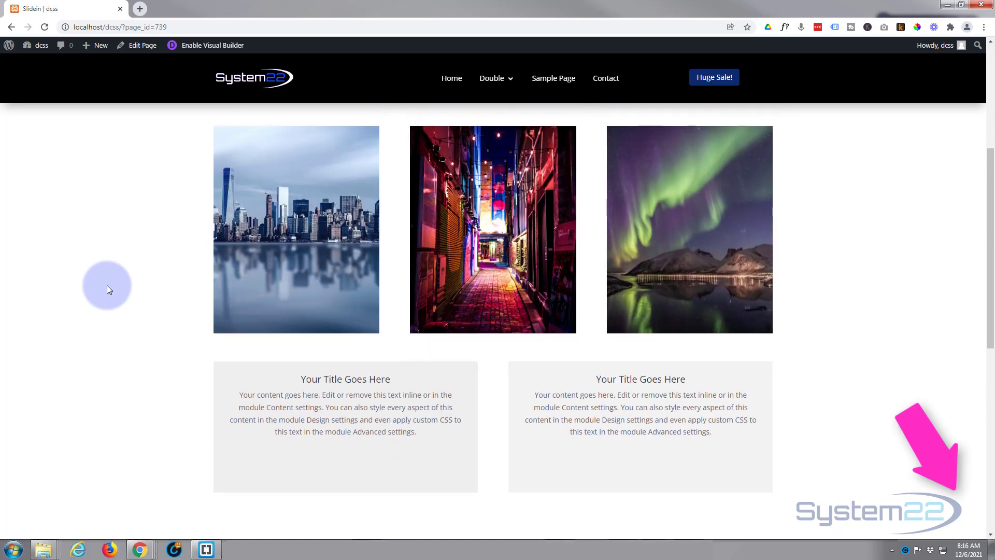
{"action": "scroll", "coordinate": [107, 286], "scroll_direction": "down", "scroll_amount": 4}
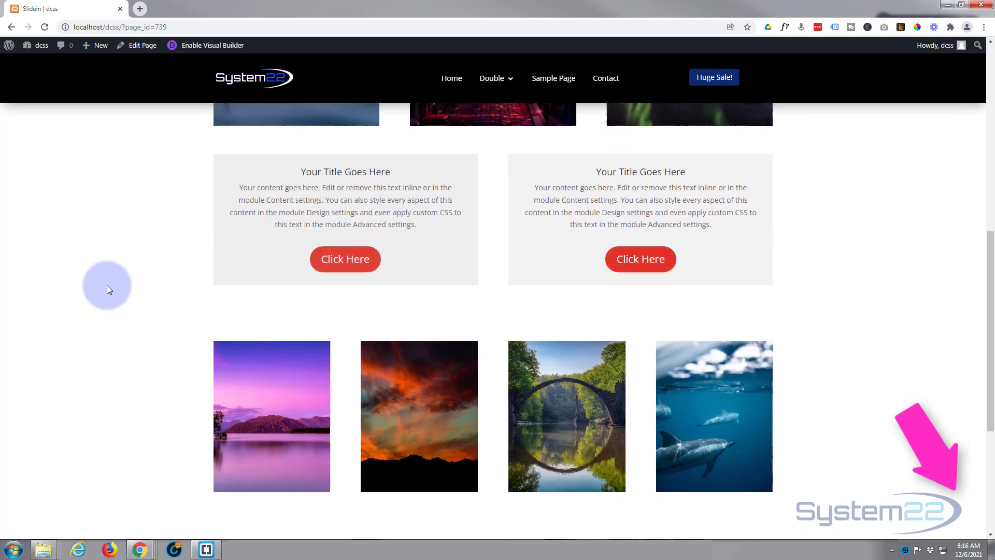
{"action": "scroll", "coordinate": [106, 289], "scroll_direction": "up", "scroll_amount": 4}
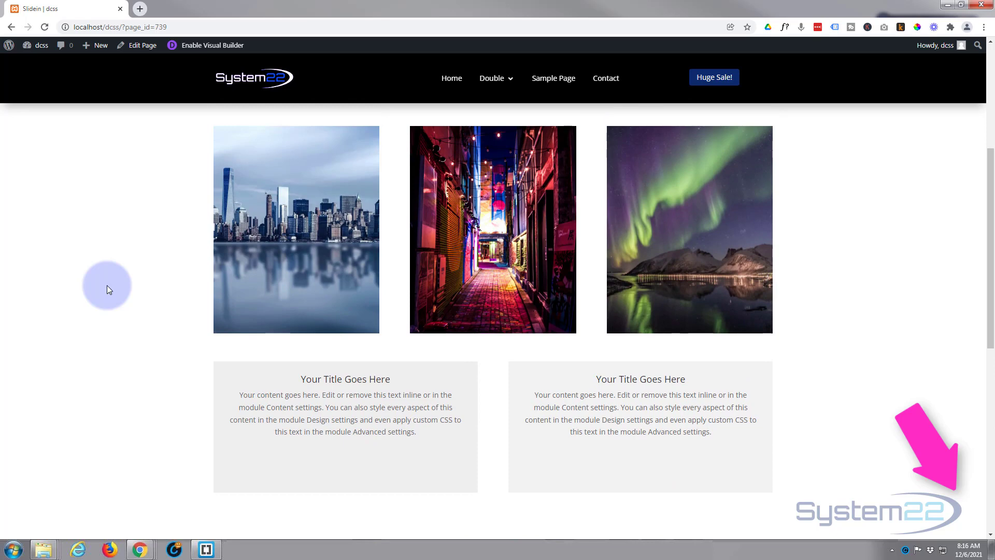
{"action": "scroll", "coordinate": [108, 288], "scroll_direction": "down", "scroll_amount": 5}
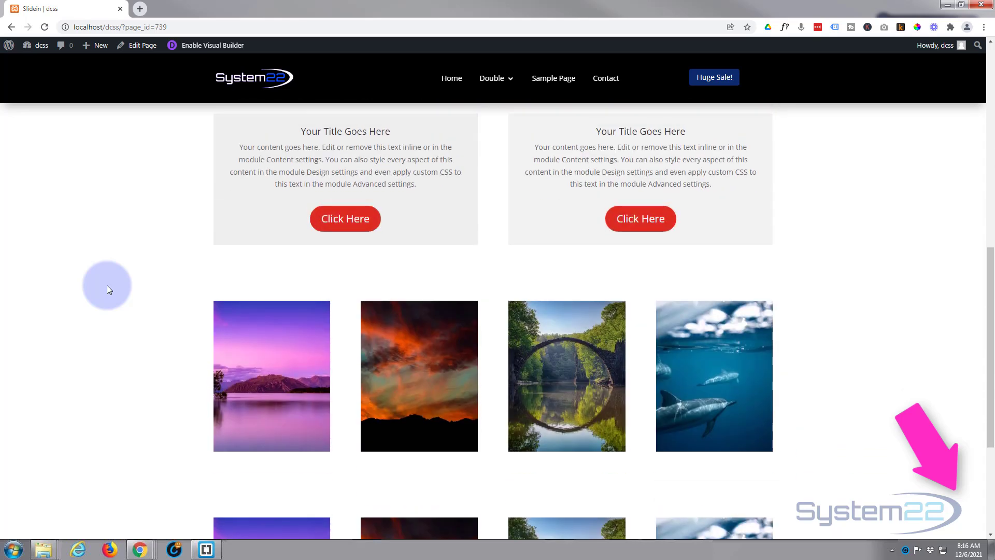
{"action": "scroll", "coordinate": [107, 285], "scroll_direction": "up", "scroll_amount": 4}
{"action": "scroll", "coordinate": [106, 284], "scroll_direction": "down", "scroll_amount": 2}
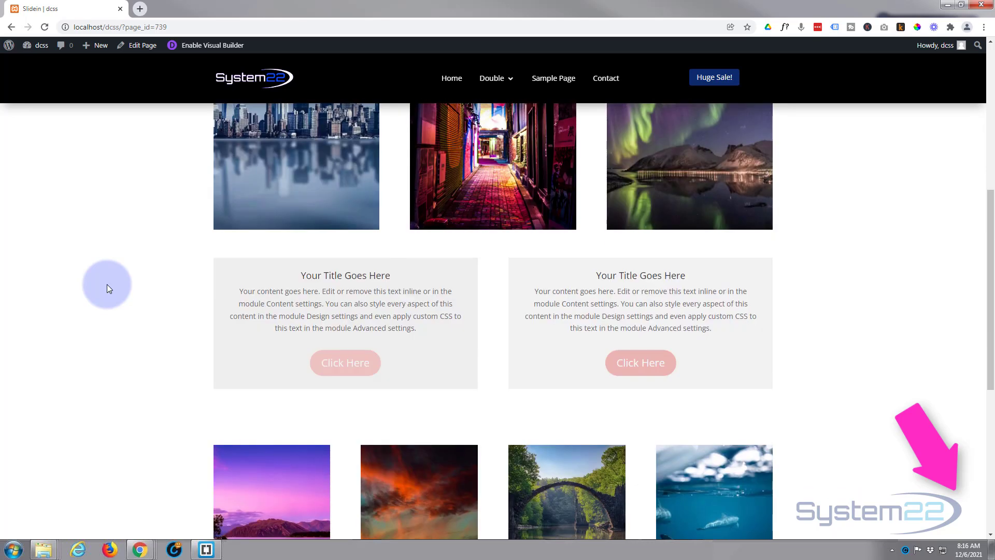
{"action": "scroll", "coordinate": [107, 285], "scroll_direction": "down", "scroll_amount": 4}
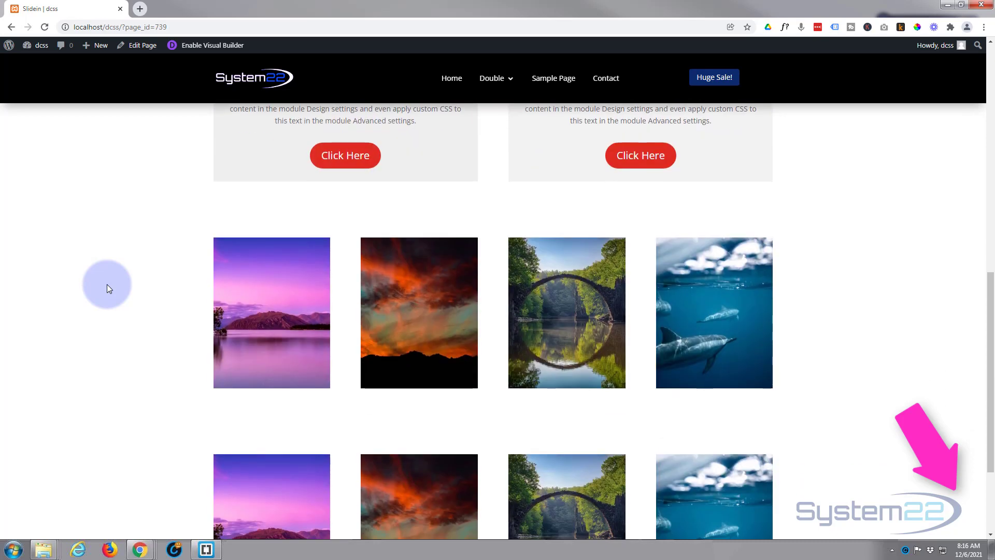
{"action": "scroll", "coordinate": [107, 289], "scroll_direction": "up", "scroll_amount": 8}
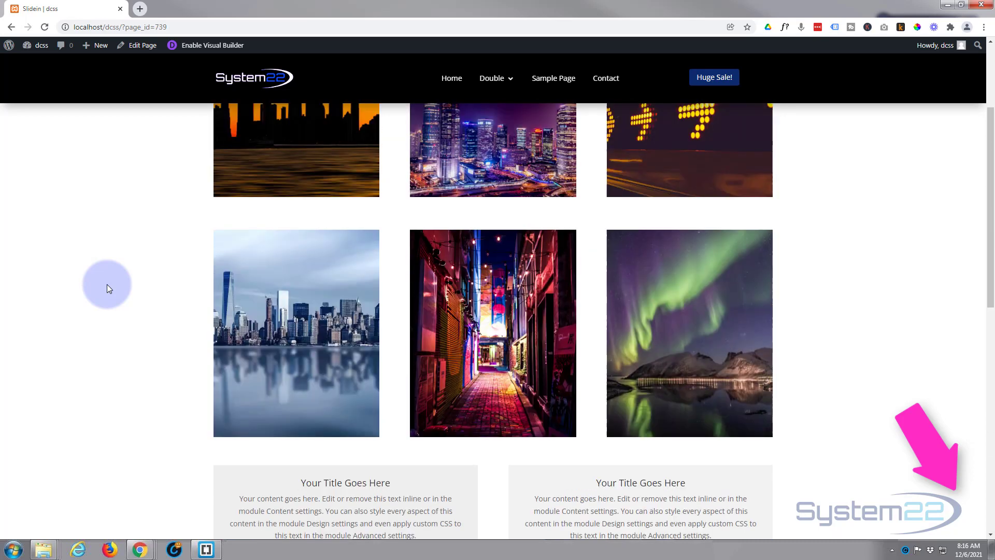
{"action": "scroll", "coordinate": [106, 288], "scroll_direction": "down", "scroll_amount": 3}
{"action": "scroll", "coordinate": [106, 284], "scroll_direction": "down", "scroll_amount": 3}
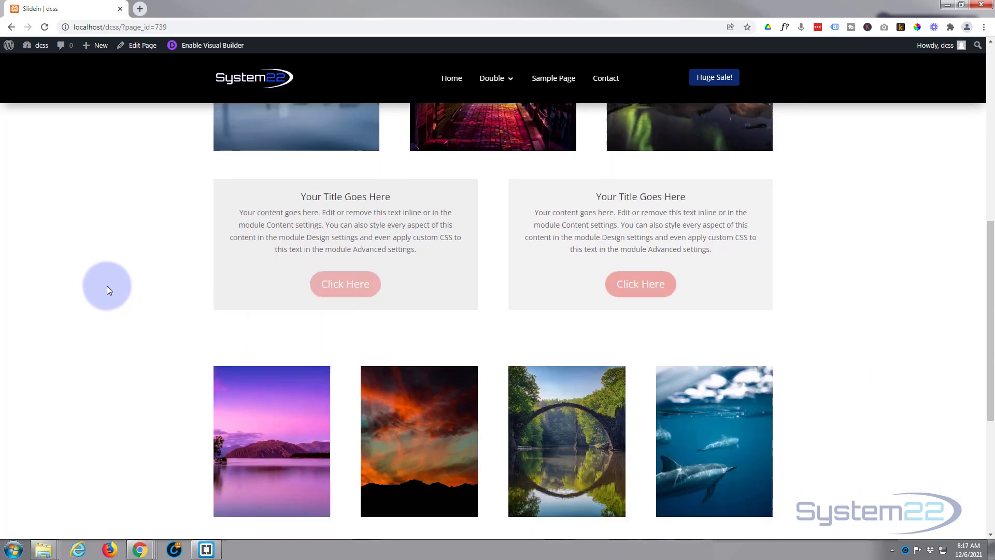
{"action": "scroll", "coordinate": [107, 290], "scroll_direction": "down", "scroll_amount": 2}
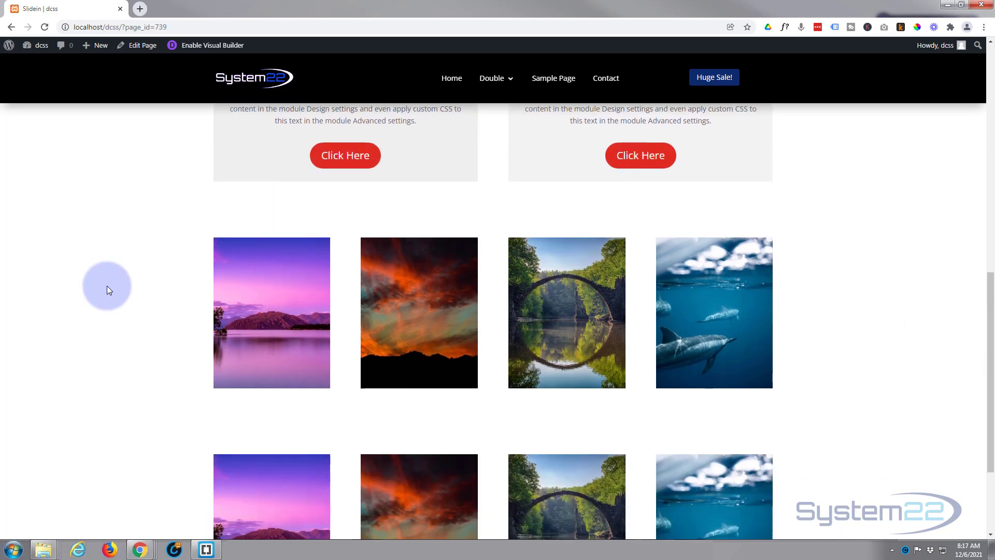
{"action": "scroll", "coordinate": [107, 290], "scroll_direction": "up", "scroll_amount": 2}
{"action": "scroll", "coordinate": [108, 289], "scroll_direction": "up", "scroll_amount": 6}
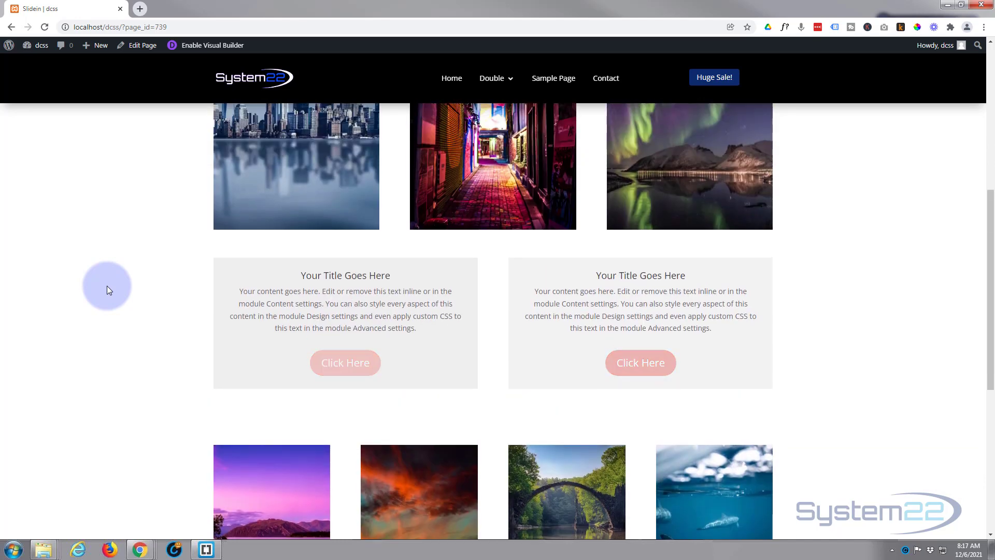
{"action": "scroll", "coordinate": [107, 289], "scroll_direction": "down", "scroll_amount": 4}
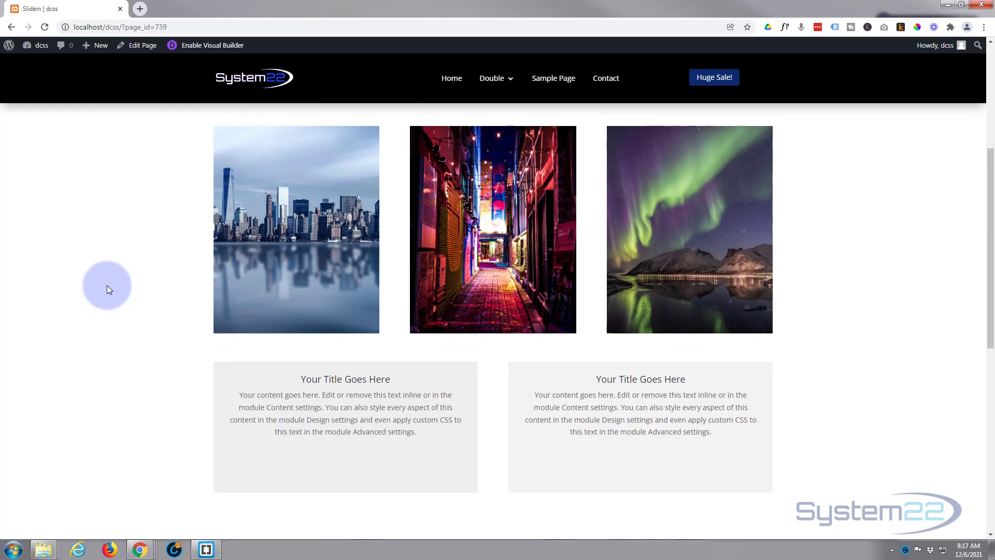
{"action": "scroll", "coordinate": [107, 289], "scroll_direction": "down", "scroll_amount": 2}
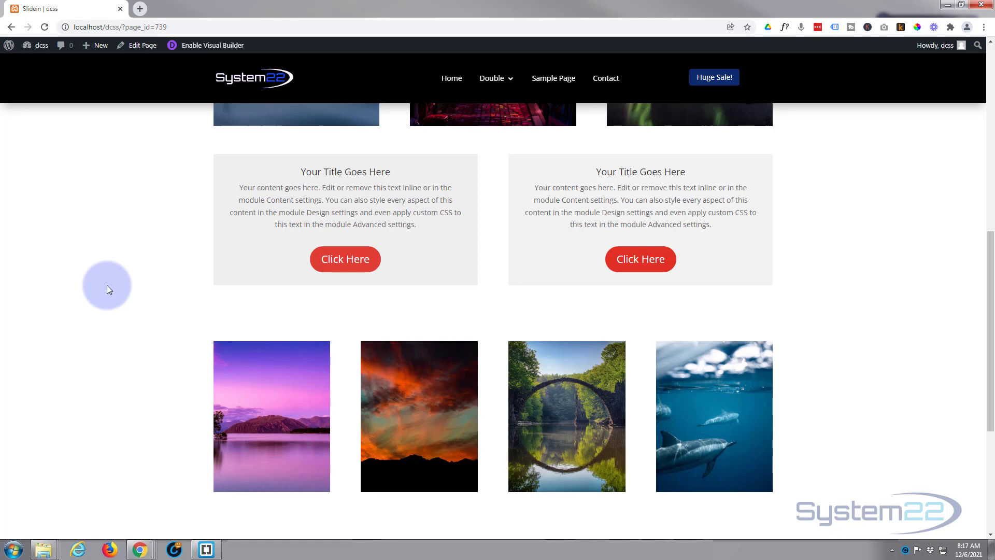
{"action": "scroll", "coordinate": [107, 286], "scroll_direction": "down", "scroll_amount": 1}
{"action": "scroll", "coordinate": [108, 287], "scroll_direction": "up", "scroll_amount": 1}
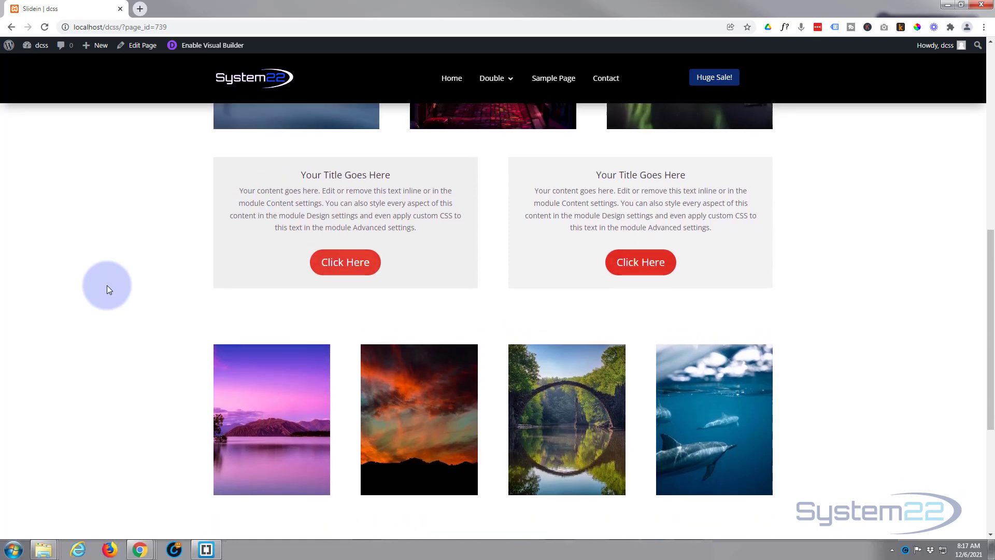
{"action": "scroll", "coordinate": [109, 290], "scroll_direction": "up", "scroll_amount": 2}
{"action": "scroll", "coordinate": [108, 288], "scroll_direction": "up", "scroll_amount": 4}
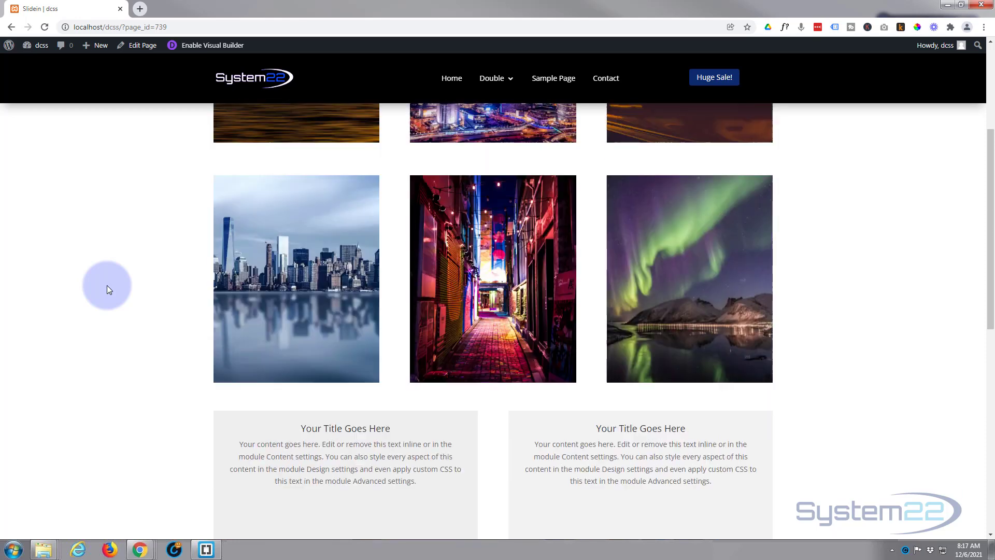
{"action": "scroll", "coordinate": [109, 290], "scroll_direction": "up", "scroll_amount": 2}
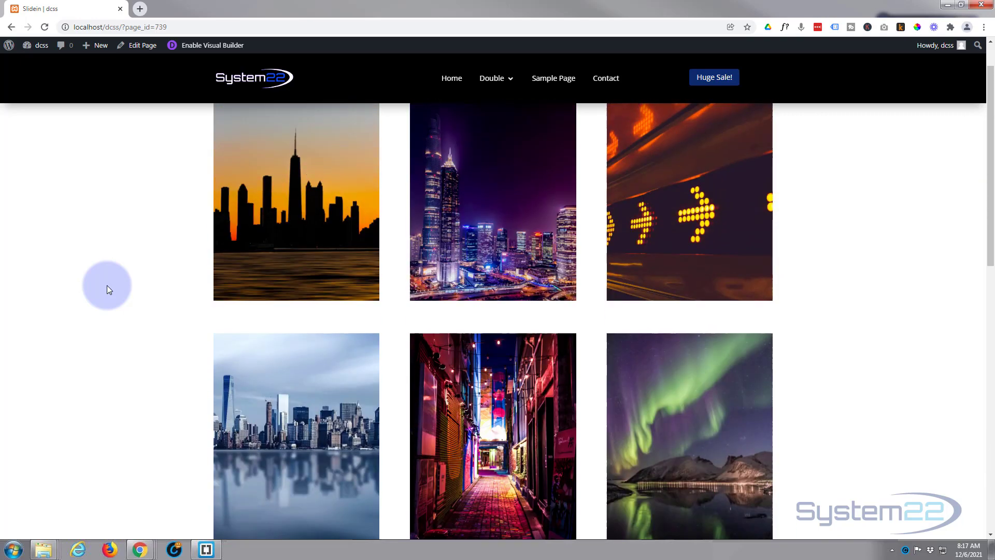